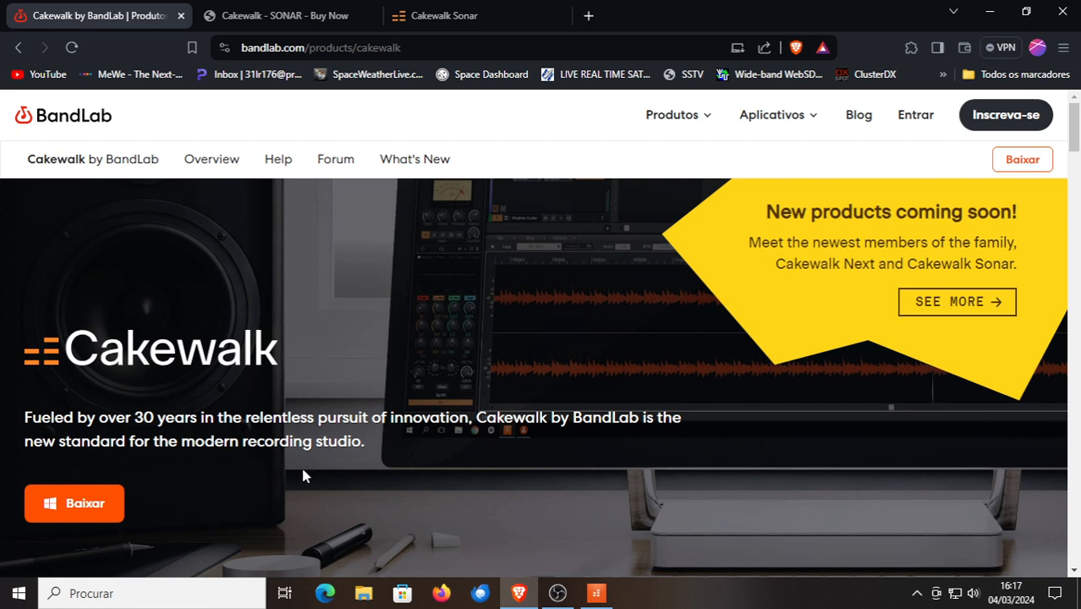
Switch to the SONAR Platinum purchase page and examine its product description and buying and rental options
{"action": "left_click", "coordinate": [434, 16]}
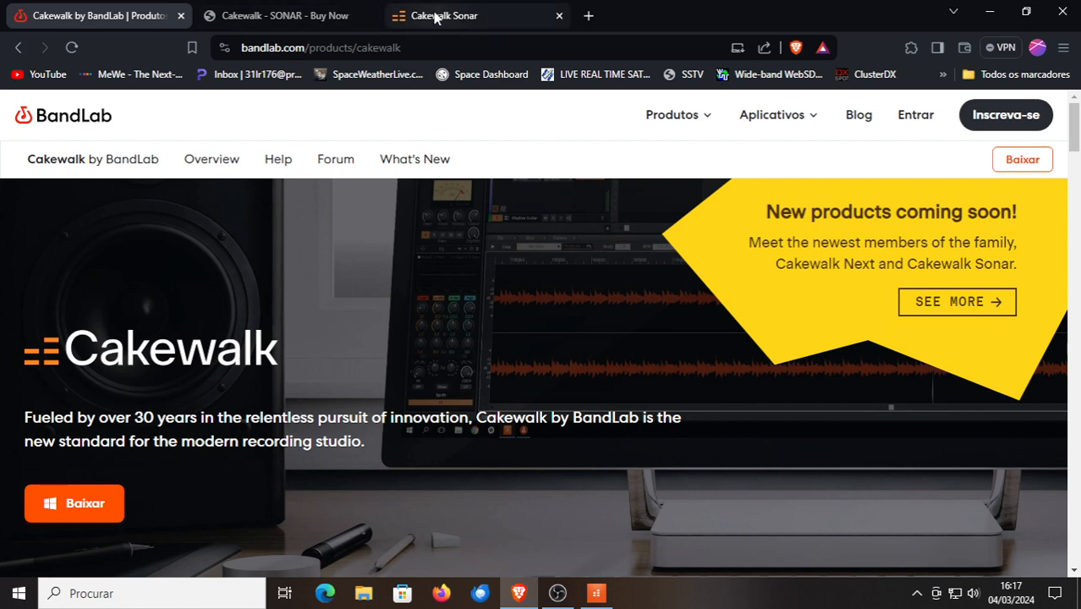
{"action": "left_click", "coordinate": [290, 12]}
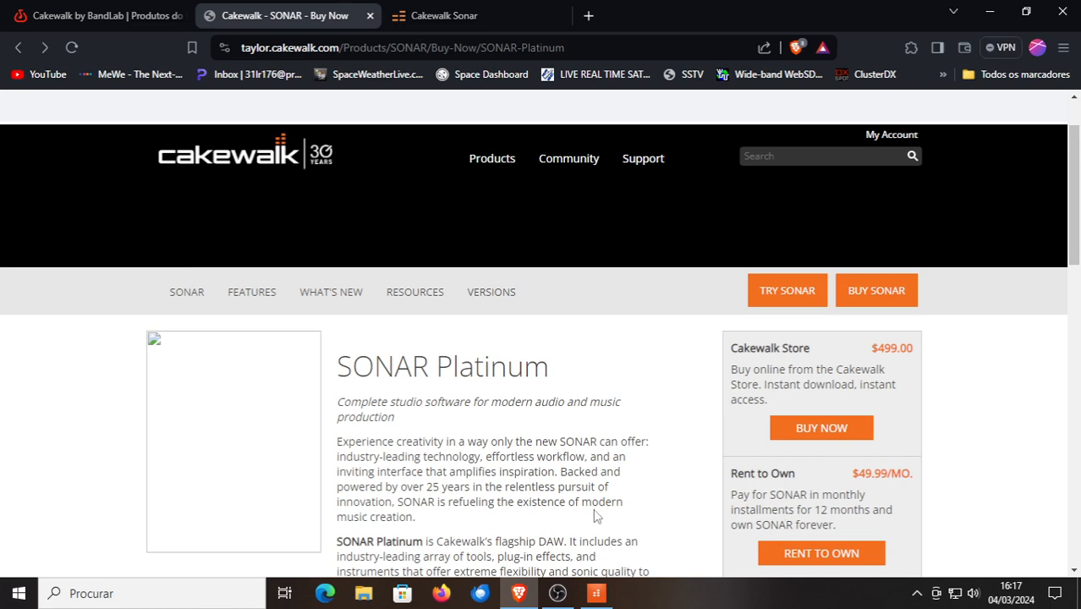
{"action": "scroll", "coordinate": [494, 510], "scroll_direction": "up", "scroll_amount": 1}
{"action": "scroll", "coordinate": [494, 510], "scroll_direction": "down", "scroll_amount": 1}
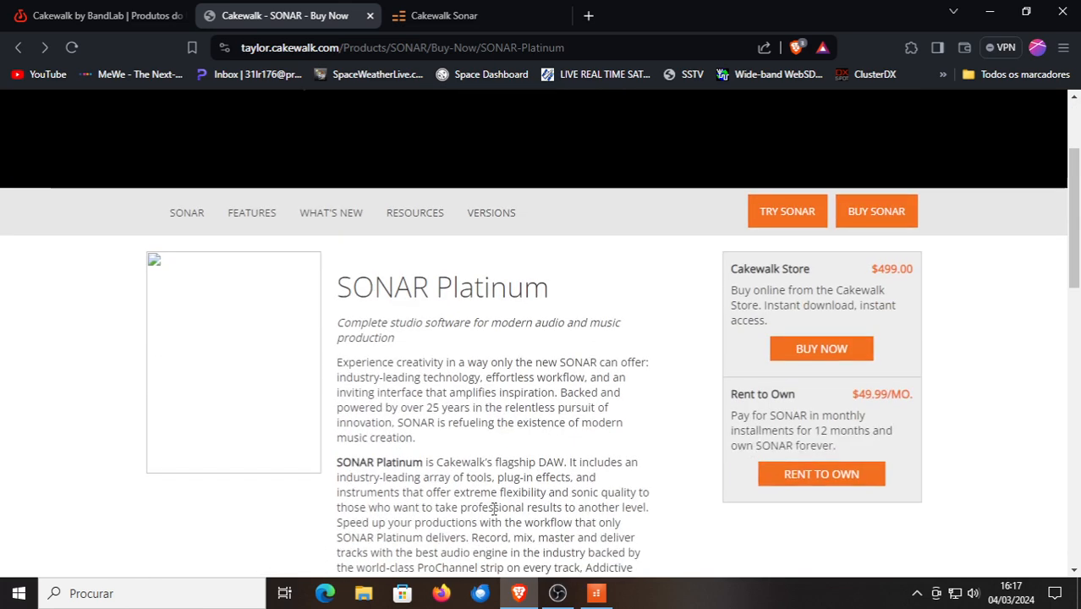
{"action": "scroll", "coordinate": [289, 241], "scroll_direction": "up", "scroll_amount": 1}
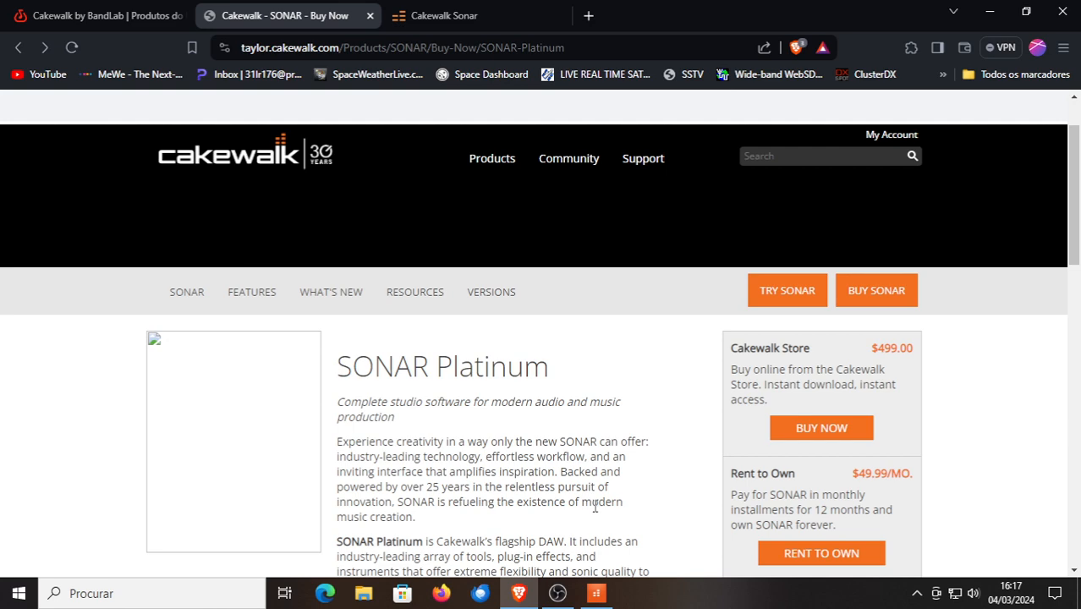
{"action": "scroll", "coordinate": [594, 506], "scroll_direction": "up", "scroll_amount": 1}
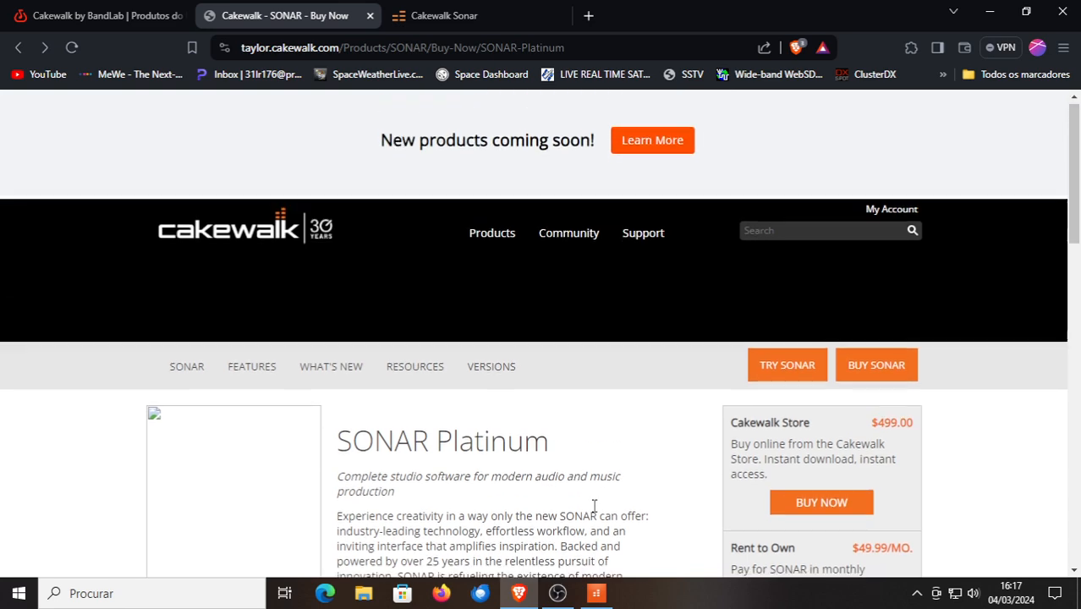
{"action": "scroll", "coordinate": [595, 506], "scroll_direction": "down", "scroll_amount": 2}
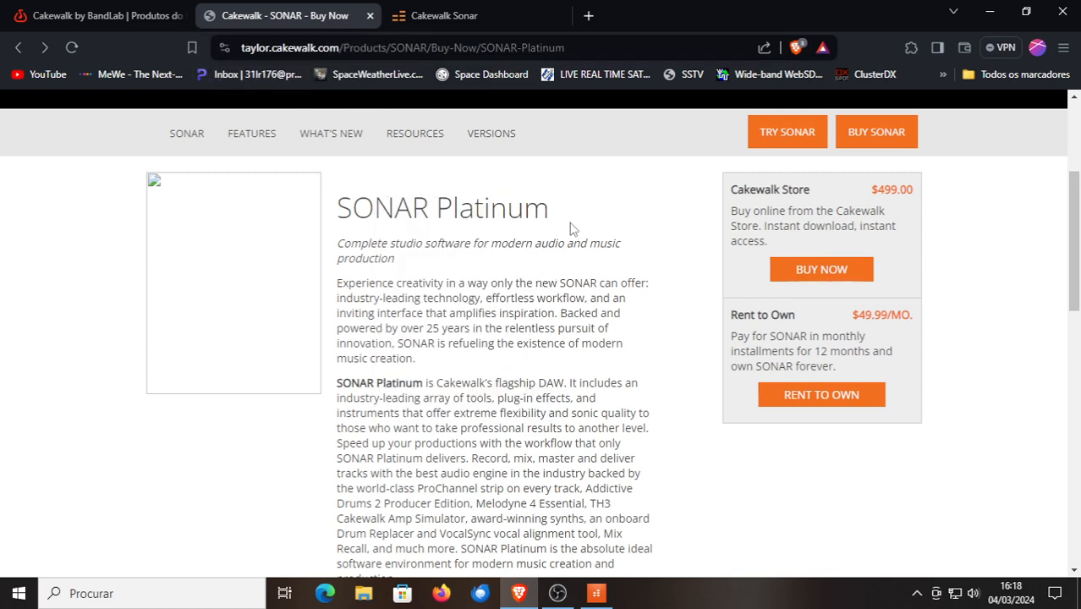
Switch to the Cakewalk Sonar product page and examine its introduction and the Backstage Pass early-access section
{"action": "left_click", "coordinate": [427, 19]}
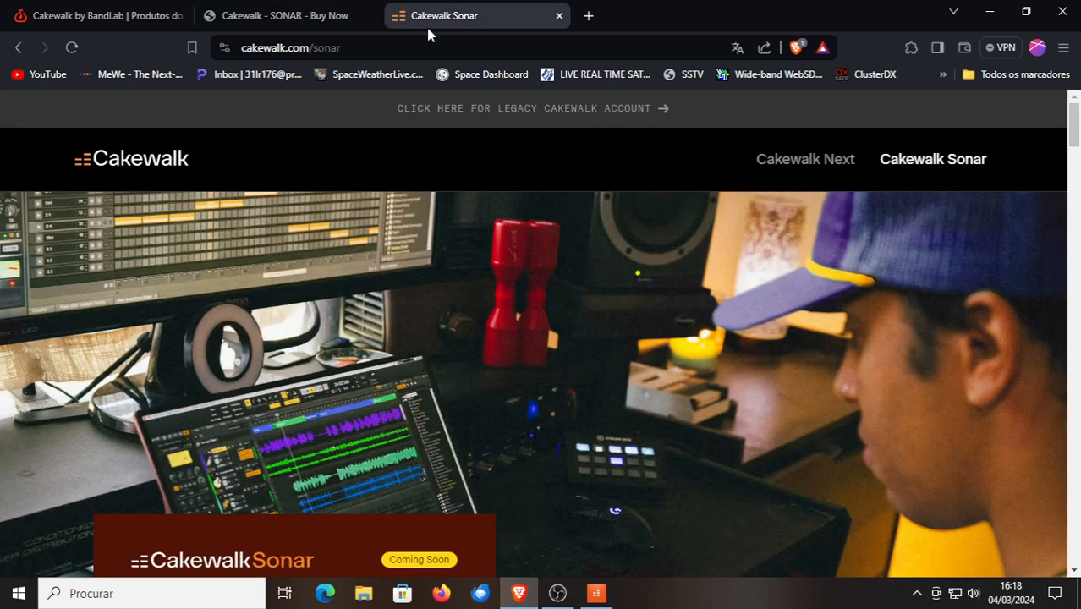
{"action": "scroll", "coordinate": [468, 317], "scroll_direction": "down", "scroll_amount": 2}
{"action": "scroll", "coordinate": [468, 309], "scroll_direction": "up", "scroll_amount": 2}
{"action": "scroll", "coordinate": [395, 402], "scroll_direction": "down", "scroll_amount": 5}
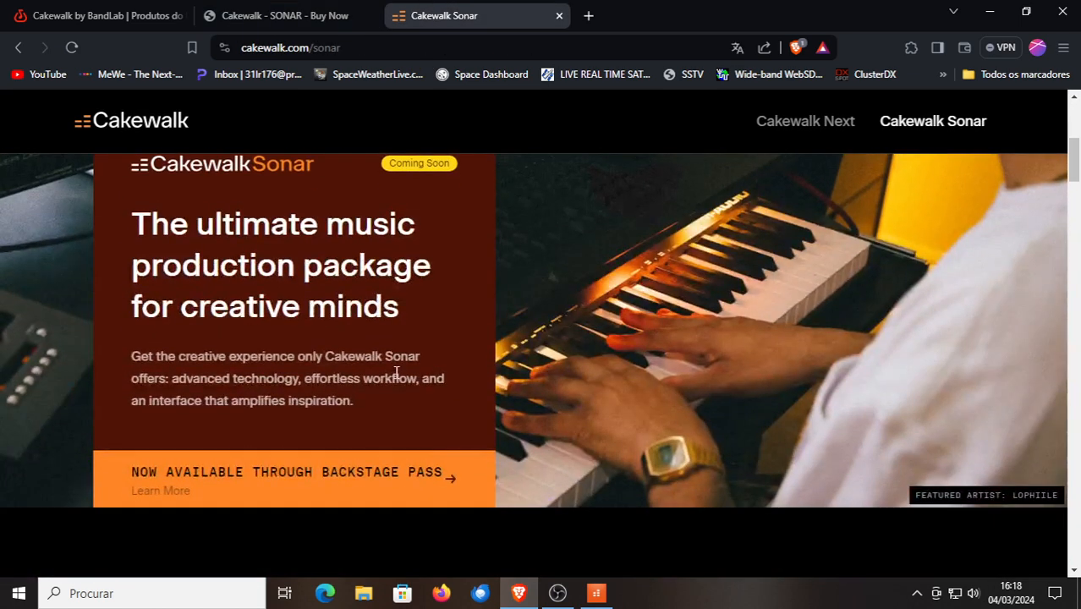
{"action": "scroll", "coordinate": [395, 372], "scroll_direction": "up", "scroll_amount": 1}
{"action": "scroll", "coordinate": [395, 371], "scroll_direction": "up", "scroll_amount": 2}
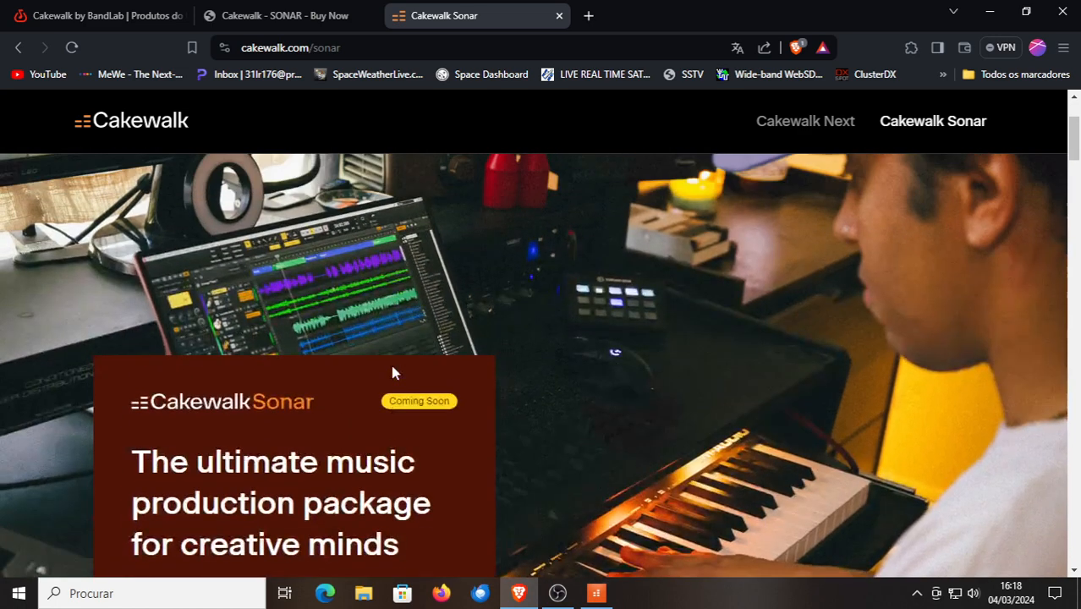
{"action": "scroll", "coordinate": [391, 372], "scroll_direction": "up", "scroll_amount": 1}
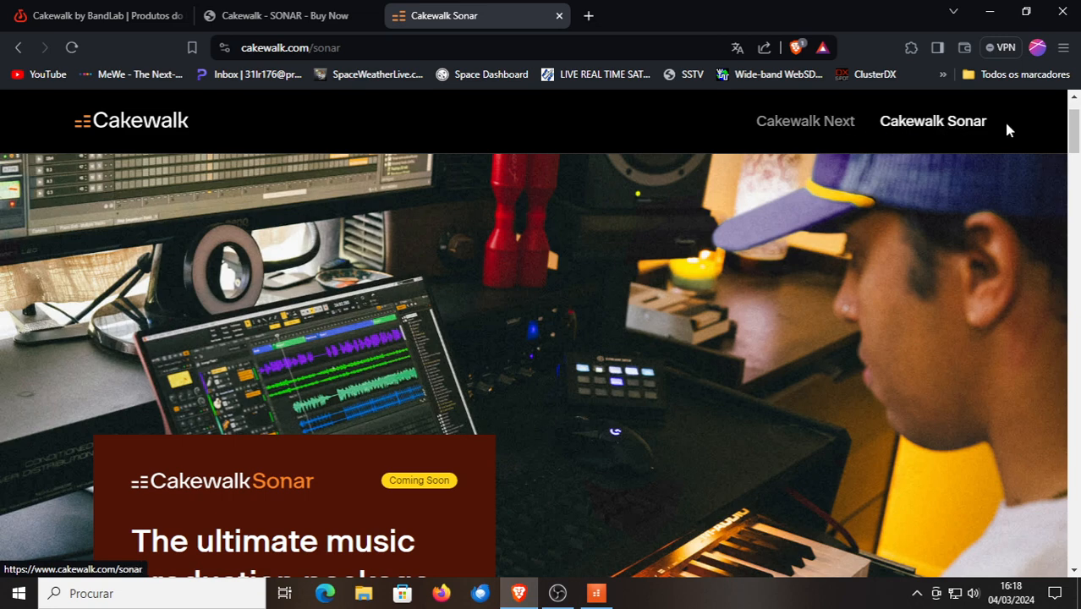
{"action": "scroll", "coordinate": [901, 277], "scroll_direction": "down", "scroll_amount": 10}
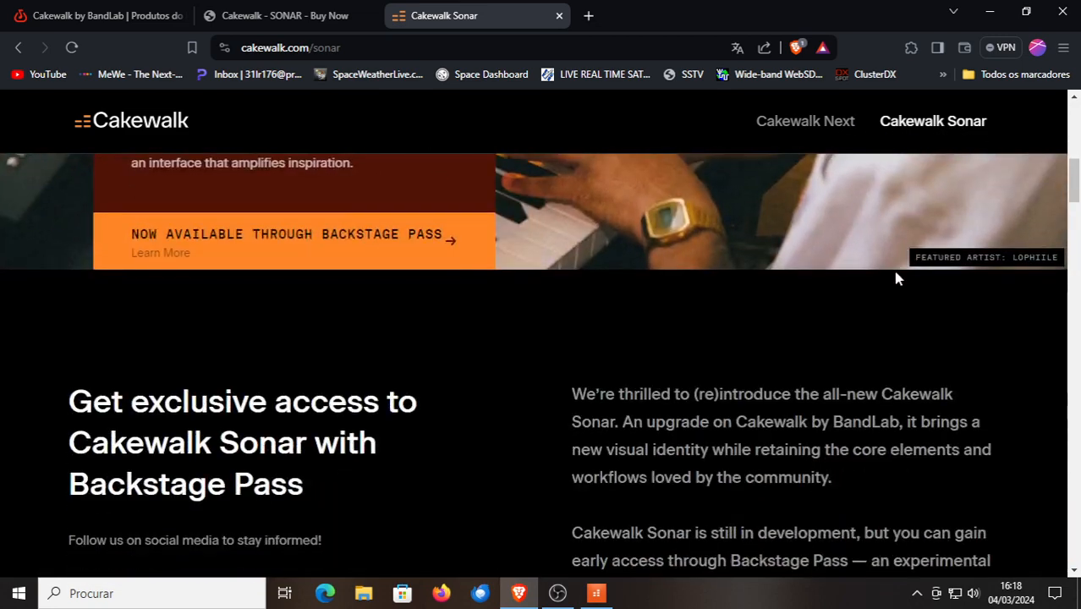
{"action": "scroll", "coordinate": [897, 276], "scroll_direction": "up", "scroll_amount": 10}
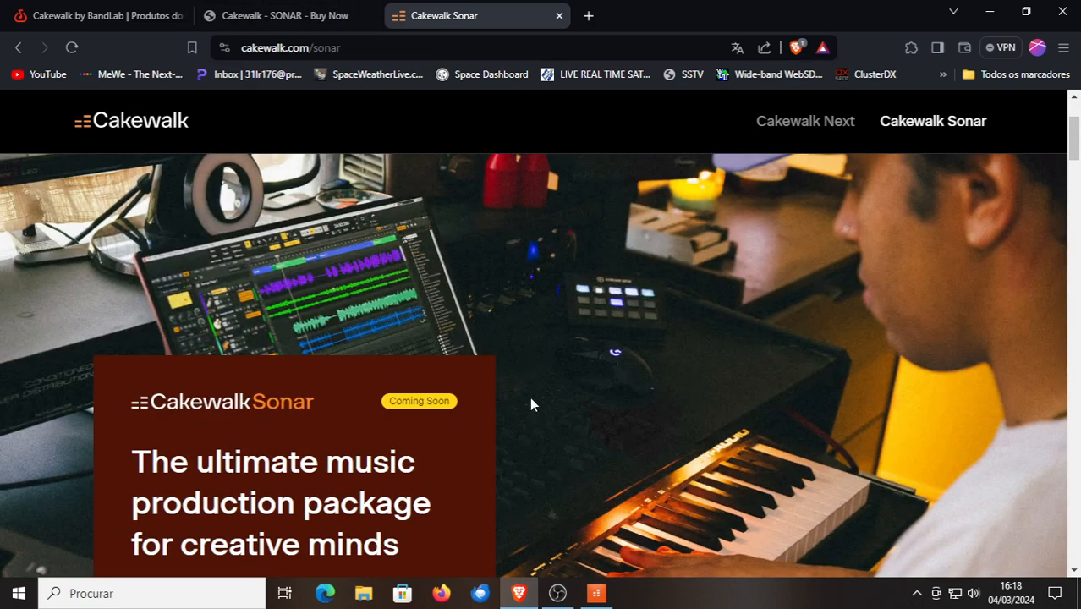
{"action": "scroll", "coordinate": [530, 397], "scroll_direction": "up", "scroll_amount": 2}
Examine the innovations, instruments and studio effects sections of the Cakewalk Sonar page and go back to the introduction
{"action": "scroll", "coordinate": [393, 342], "scroll_direction": "down", "scroll_amount": 6}
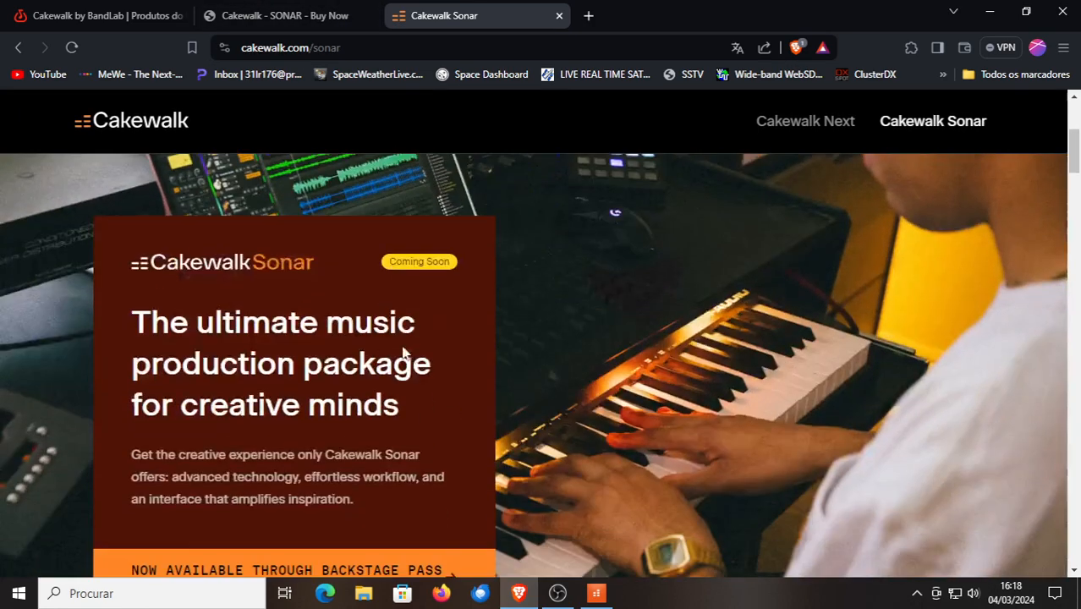
{"action": "scroll", "coordinate": [403, 353], "scroll_direction": "down", "scroll_amount": 10}
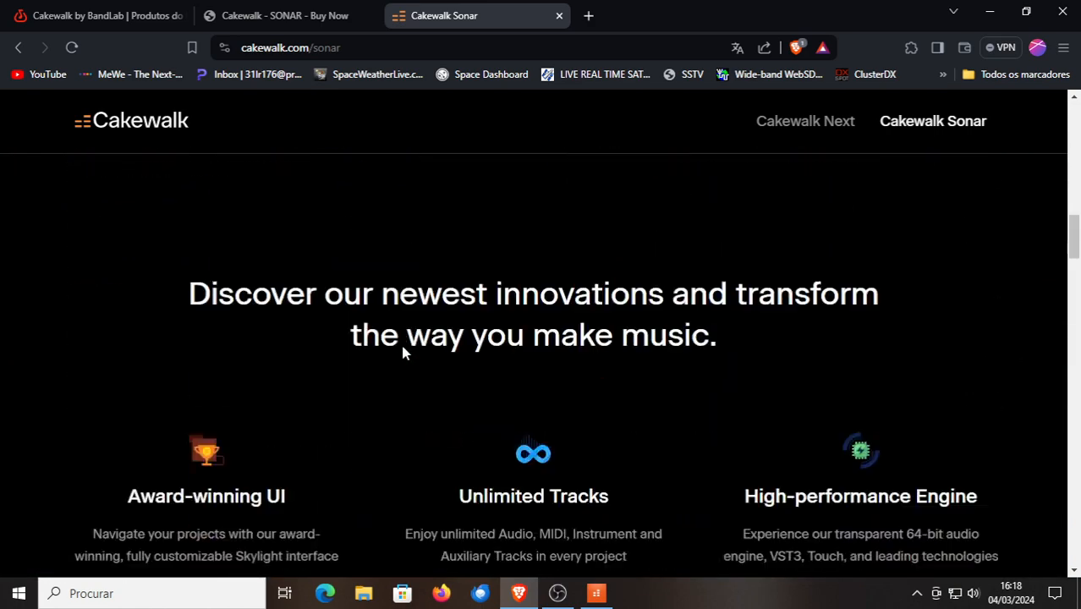
{"action": "scroll", "coordinate": [402, 353], "scroll_direction": "down", "scroll_amount": 4}
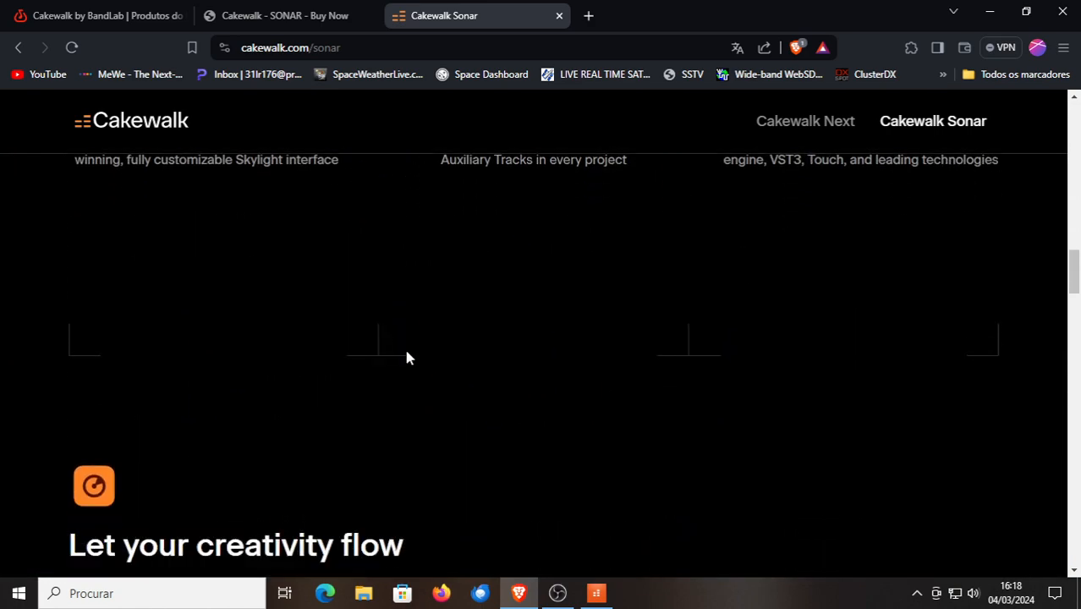
{"action": "scroll", "coordinate": [406, 351], "scroll_direction": "down", "scroll_amount": 5}
{"action": "scroll", "coordinate": [406, 351], "scroll_direction": "up", "scroll_amount": 4}
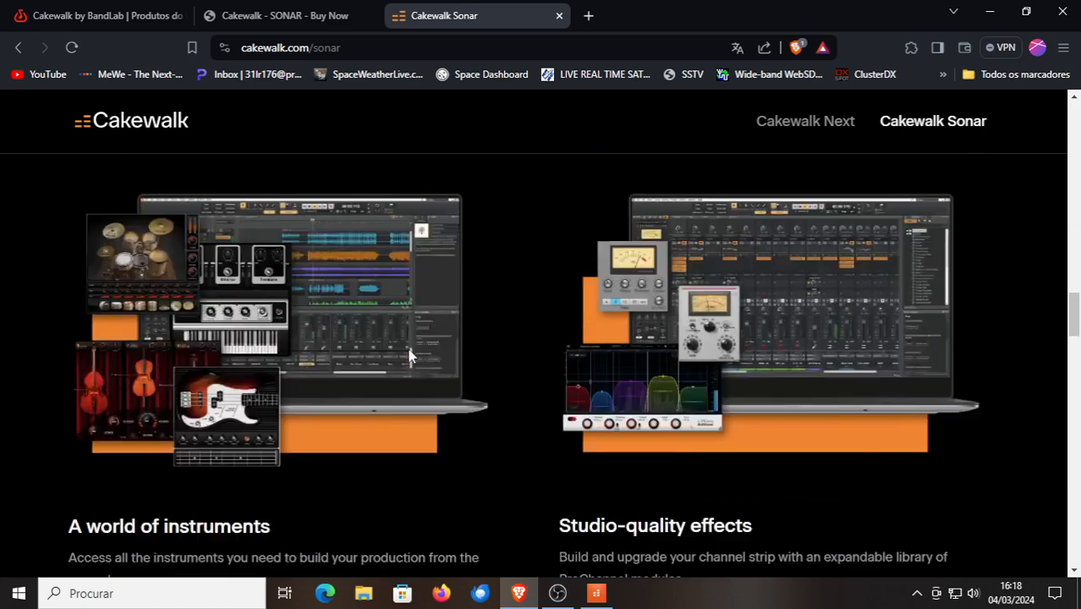
{"action": "scroll", "coordinate": [408, 348], "scroll_direction": "down", "scroll_amount": 3}
{"action": "scroll", "coordinate": [408, 352], "scroll_direction": "down", "scroll_amount": 3}
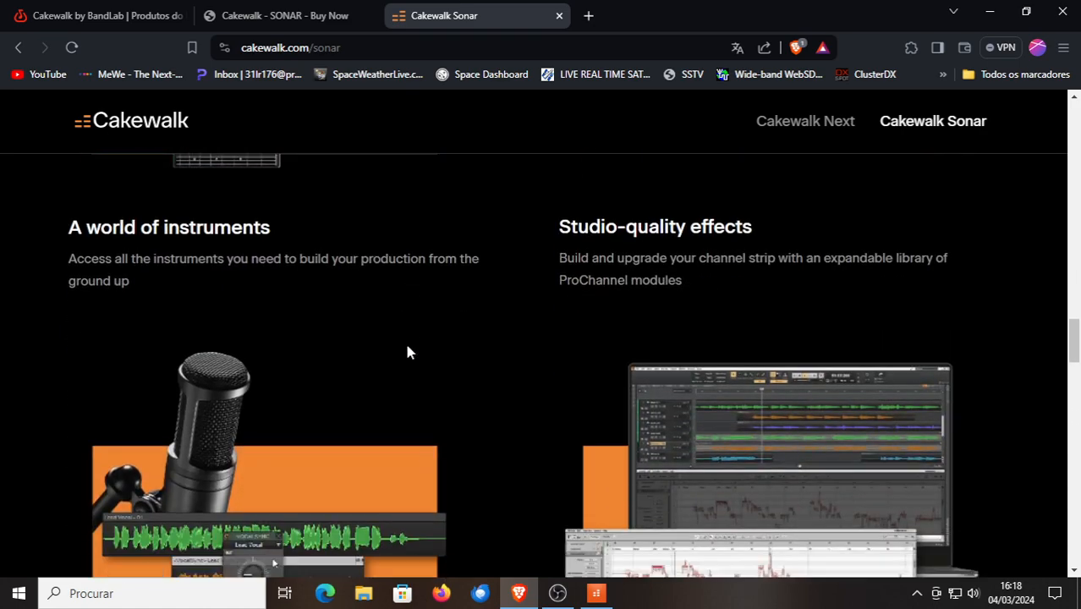
{"action": "scroll", "coordinate": [408, 353], "scroll_direction": "up", "scroll_amount": 2}
{"action": "scroll", "coordinate": [439, 325], "scroll_direction": "down", "scroll_amount": 2}
{"action": "scroll", "coordinate": [471, 301], "scroll_direction": "down", "scroll_amount": 3}
{"action": "scroll", "coordinate": [466, 359], "scroll_direction": "up", "scroll_amount": 8}
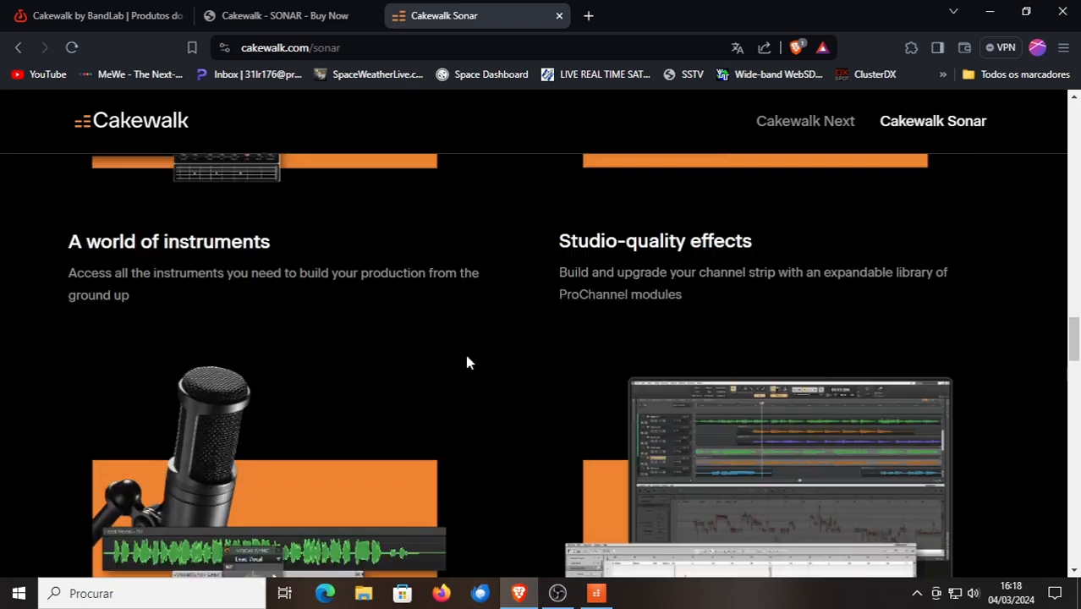
{"action": "scroll", "coordinate": [472, 351], "scroll_direction": "up", "scroll_amount": 10}
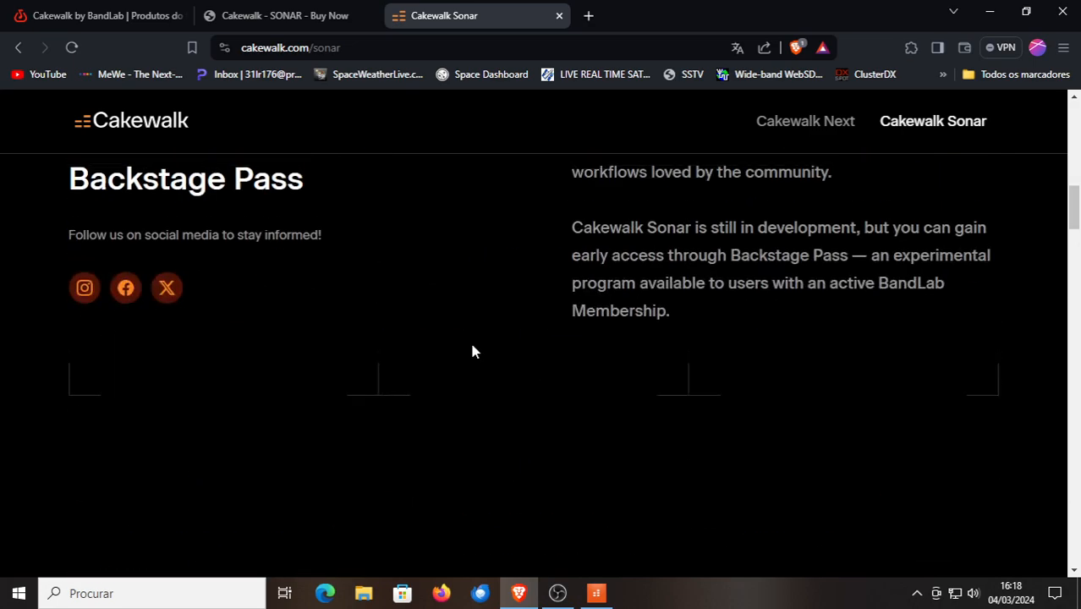
{"action": "scroll", "coordinate": [467, 347], "scroll_direction": "up", "scroll_amount": 5}
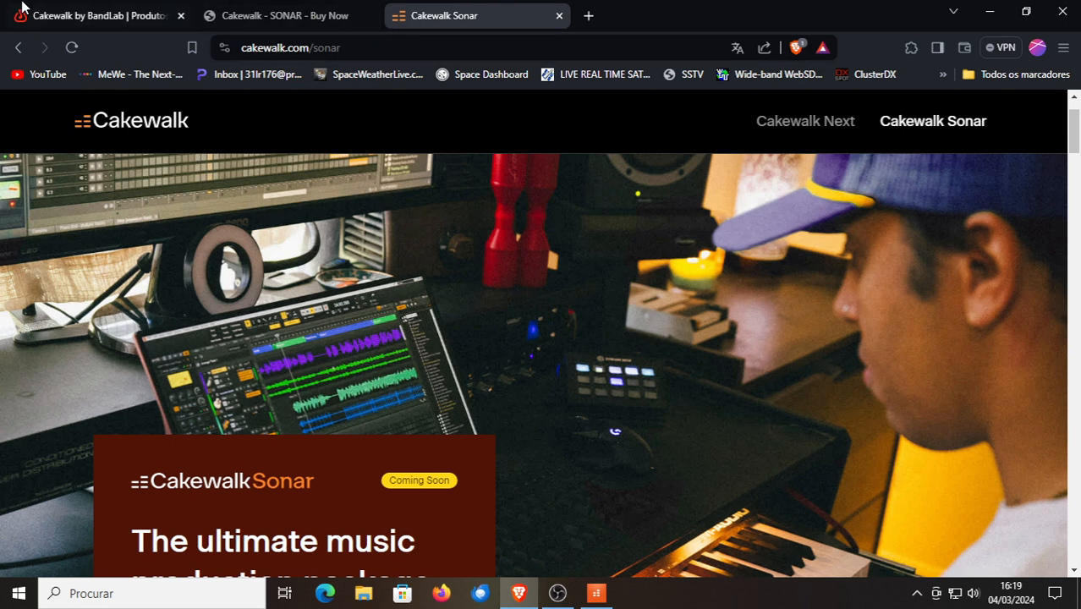
Close the browser with all its tabs and open the recent project bassdeep acid.cwp in Cakewalk
{"action": "left_click", "coordinate": [104, 16]}
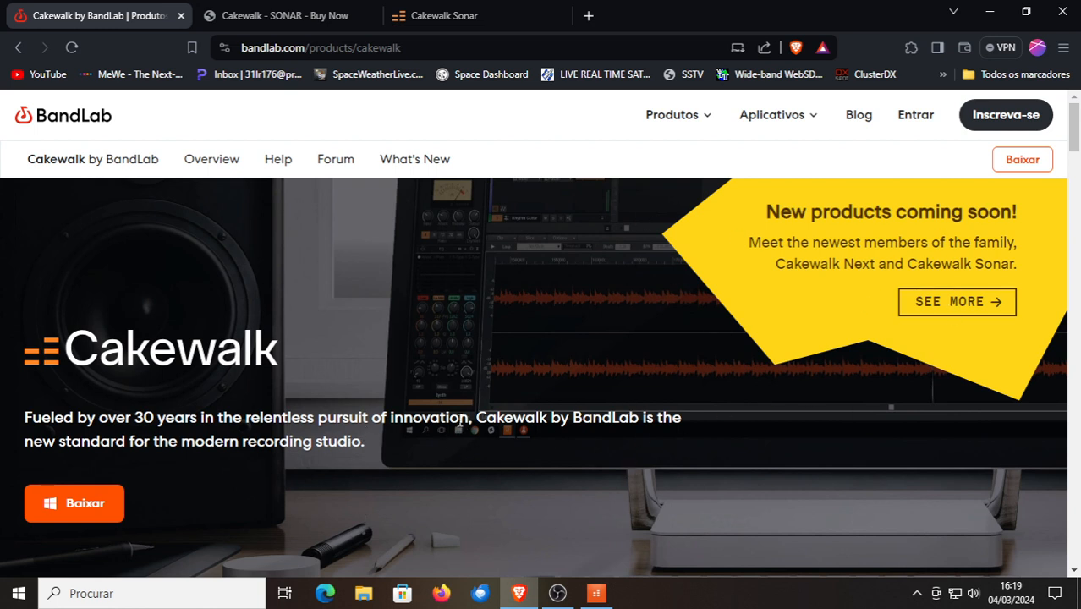
{"action": "left_click", "coordinate": [594, 595]}
{"action": "left_click", "coordinate": [1062, 6]}
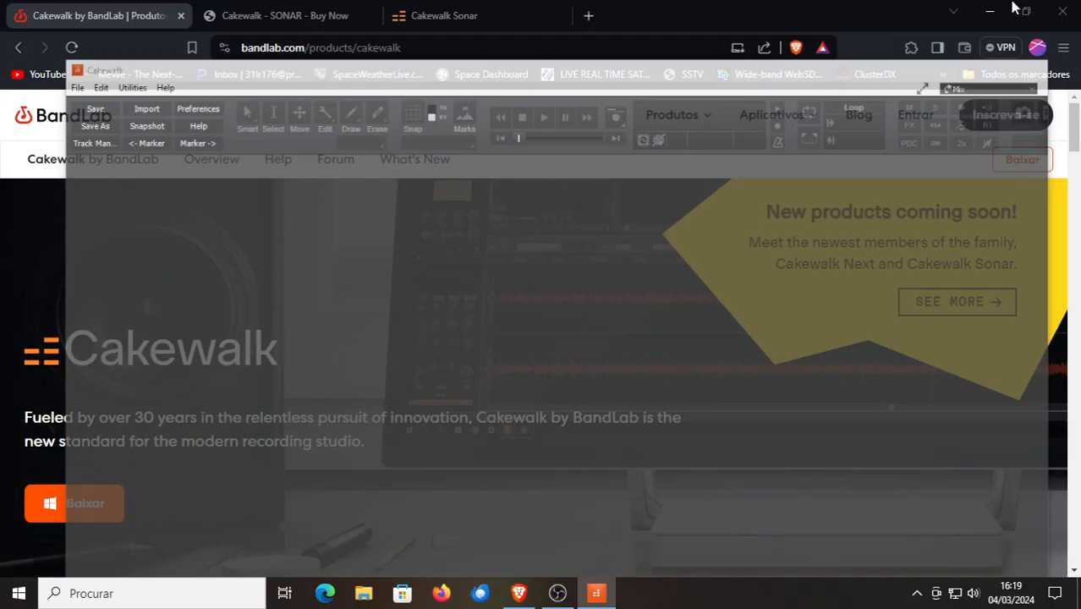
{"action": "left_click", "coordinate": [1063, 11]}
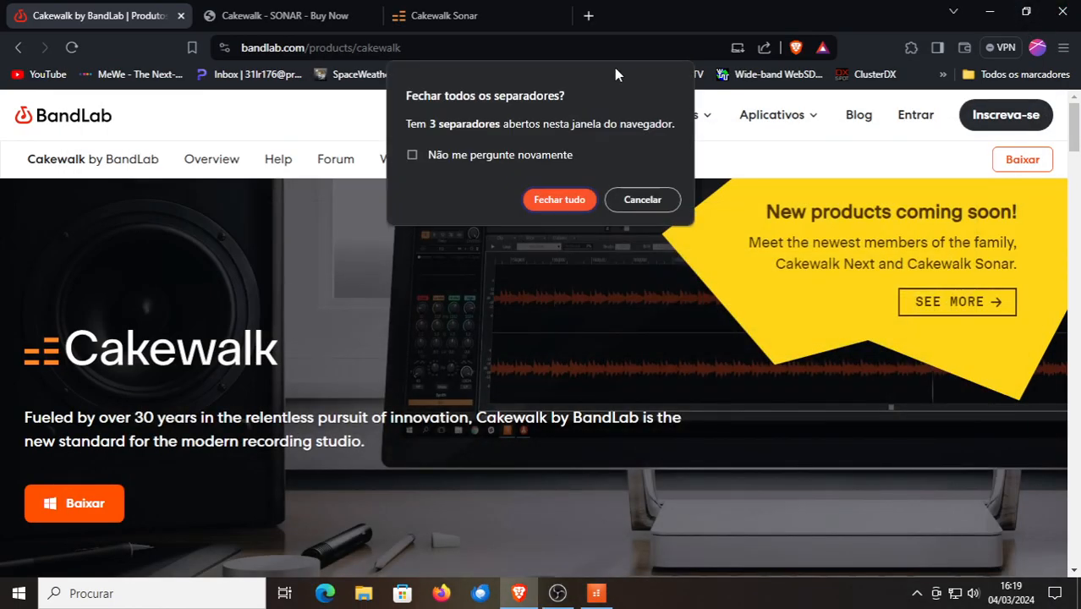
{"action": "left_click", "coordinate": [562, 204]}
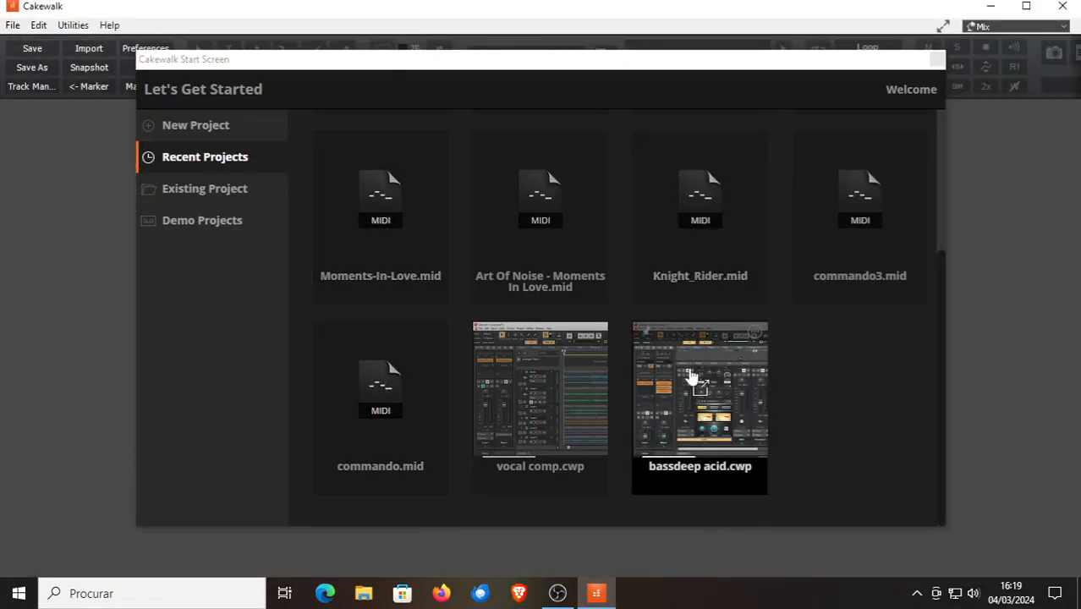
{"action": "left_click", "coordinate": [689, 368]}
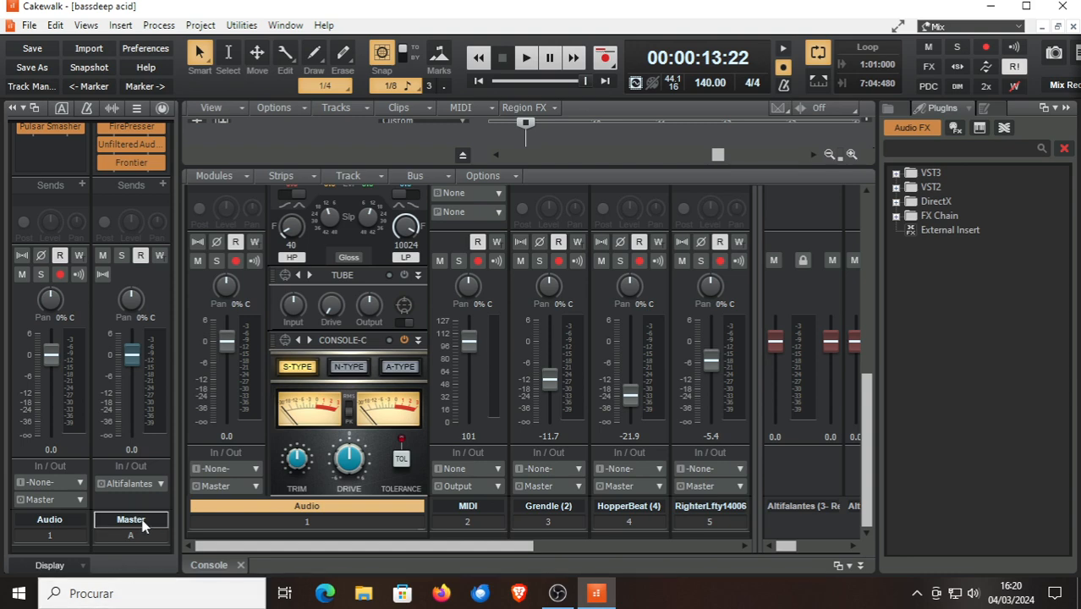
Switch to the Arranger workspace and return the playhead to the start of the project
{"action": "left_click", "coordinate": [1021, 26]}
{"action": "left_click", "coordinate": [929, 80]}
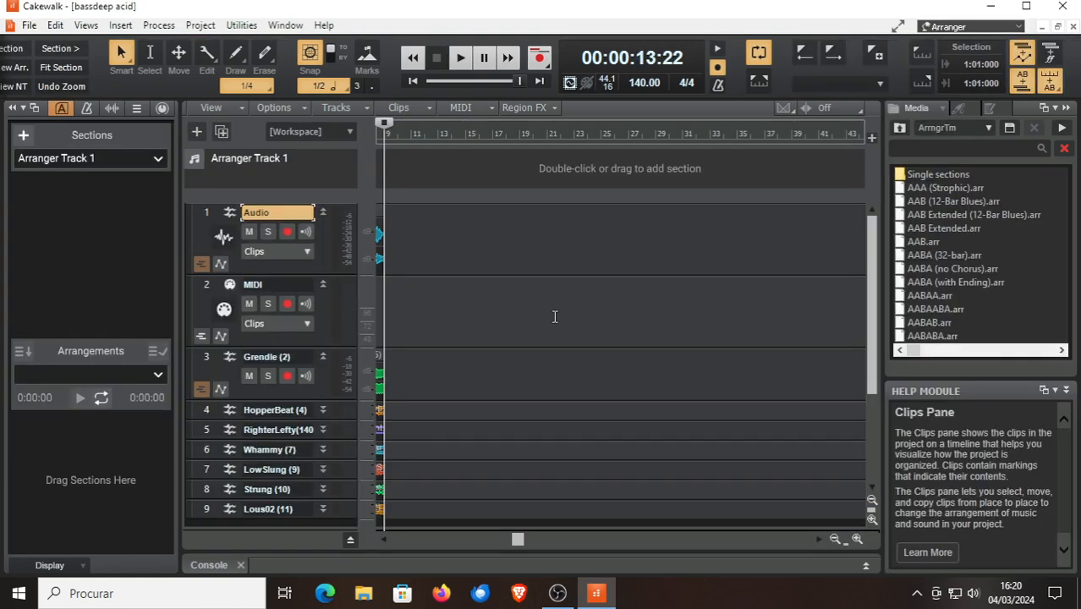
{"action": "left_click", "coordinate": [413, 80]}
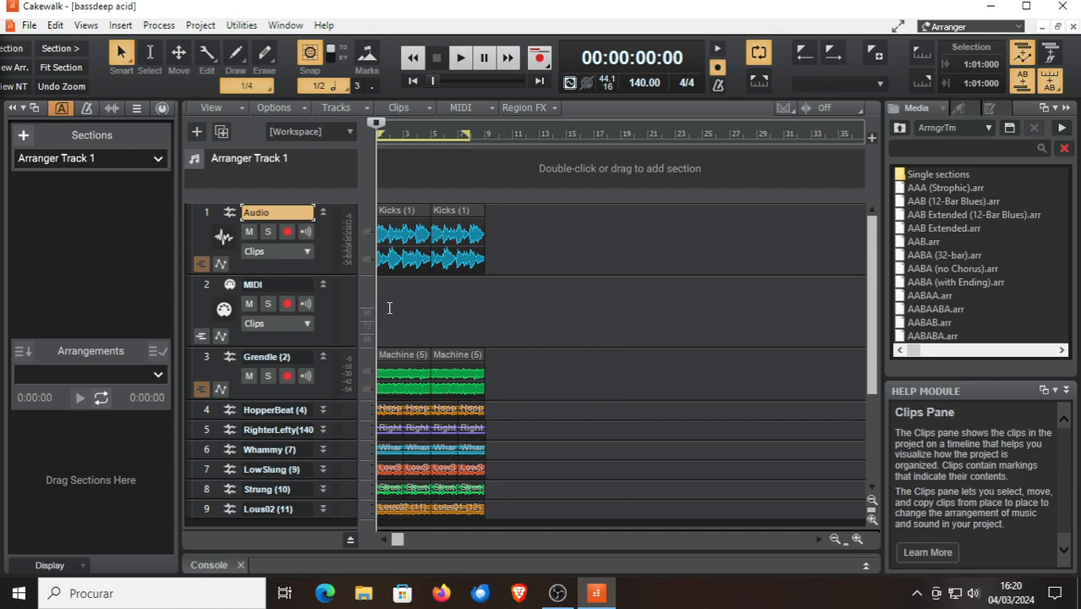
Show the Audio track's ProChannel in the inspector and switch the inspected track to MIDI and on to Grendle (2)
{"action": "left_click", "coordinate": [162, 107]}
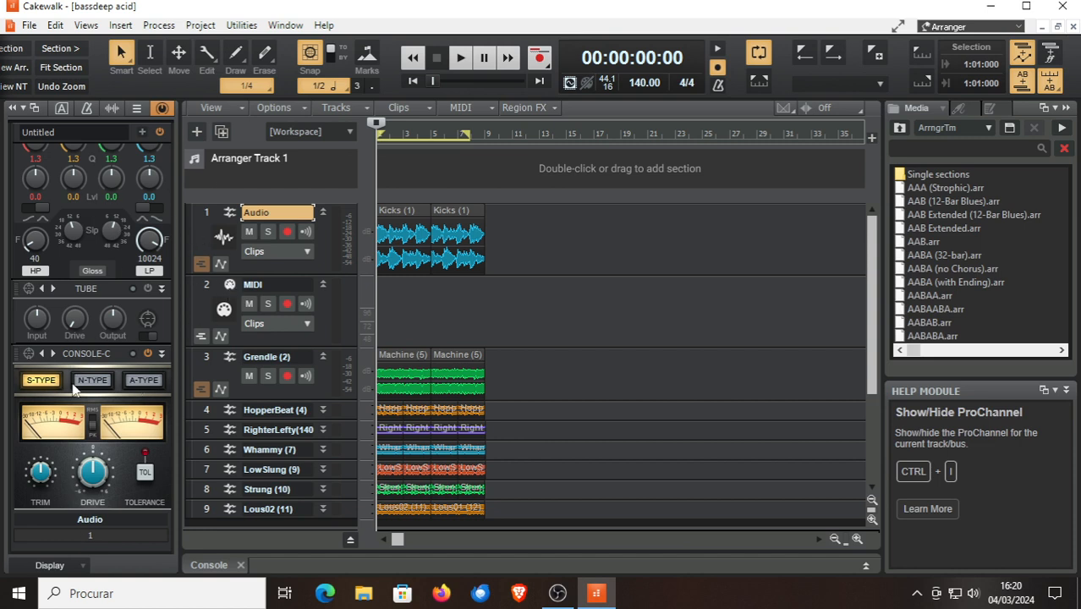
{"action": "left_click", "coordinate": [96, 537]}
{"action": "left_click", "coordinate": [98, 518]}
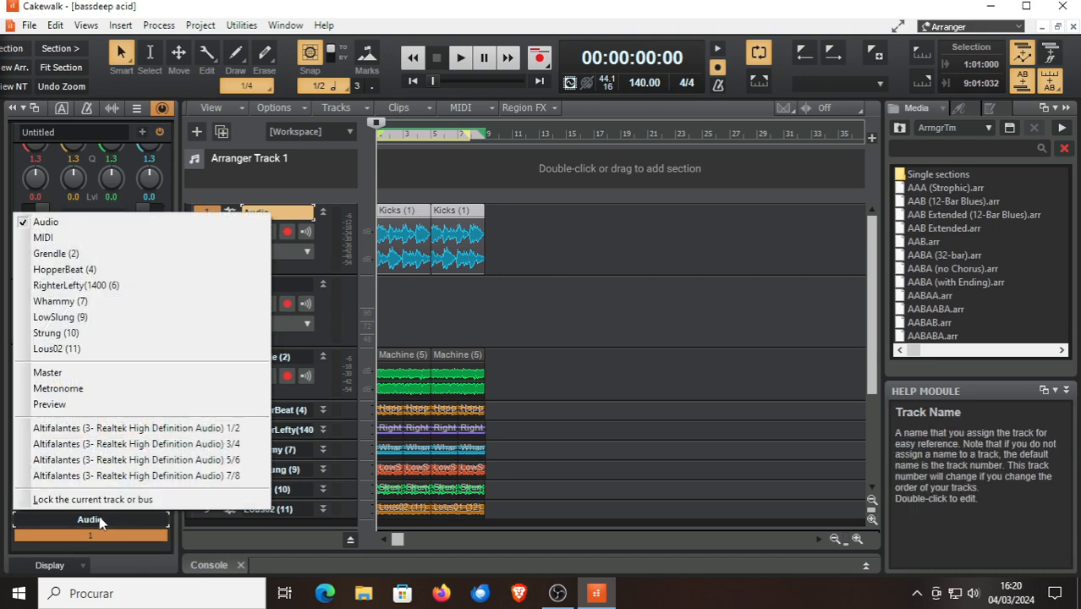
{"action": "left_click", "coordinate": [69, 243]}
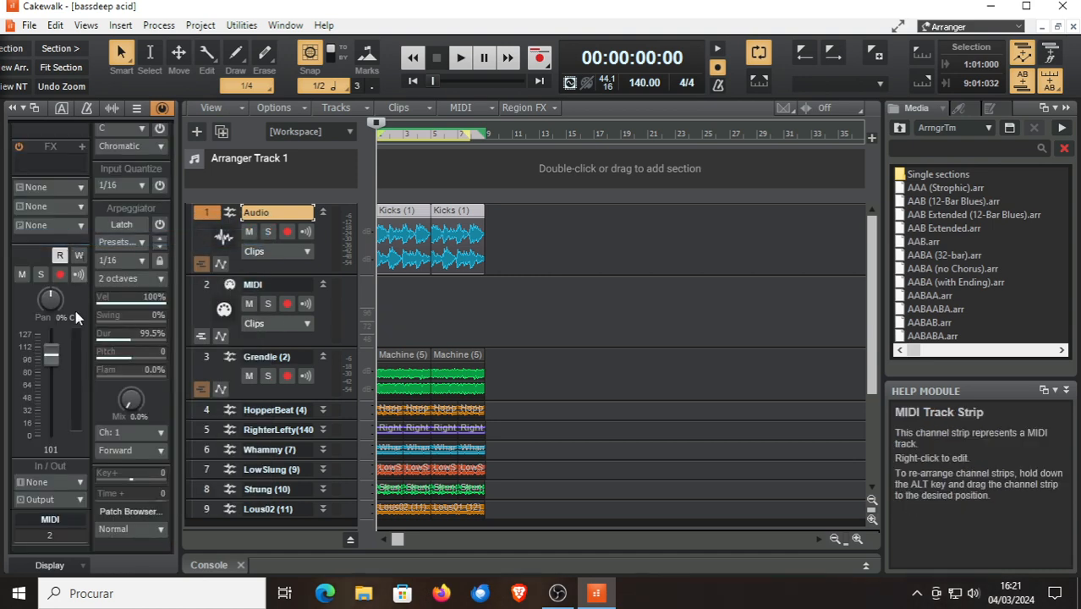
{"action": "left_click", "coordinate": [51, 519]}
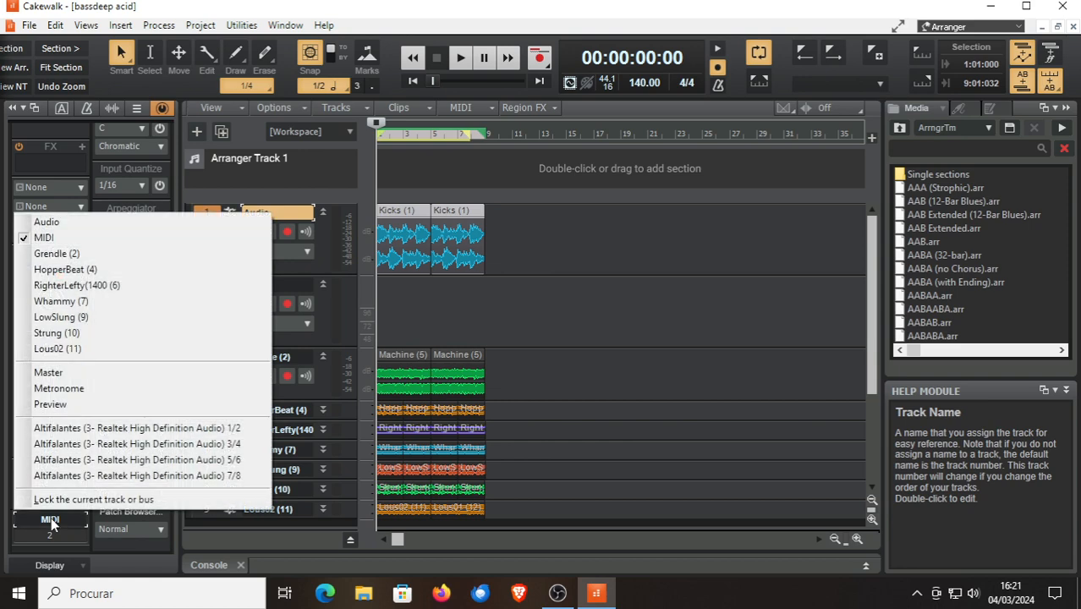
{"action": "left_click", "coordinate": [58, 257]}
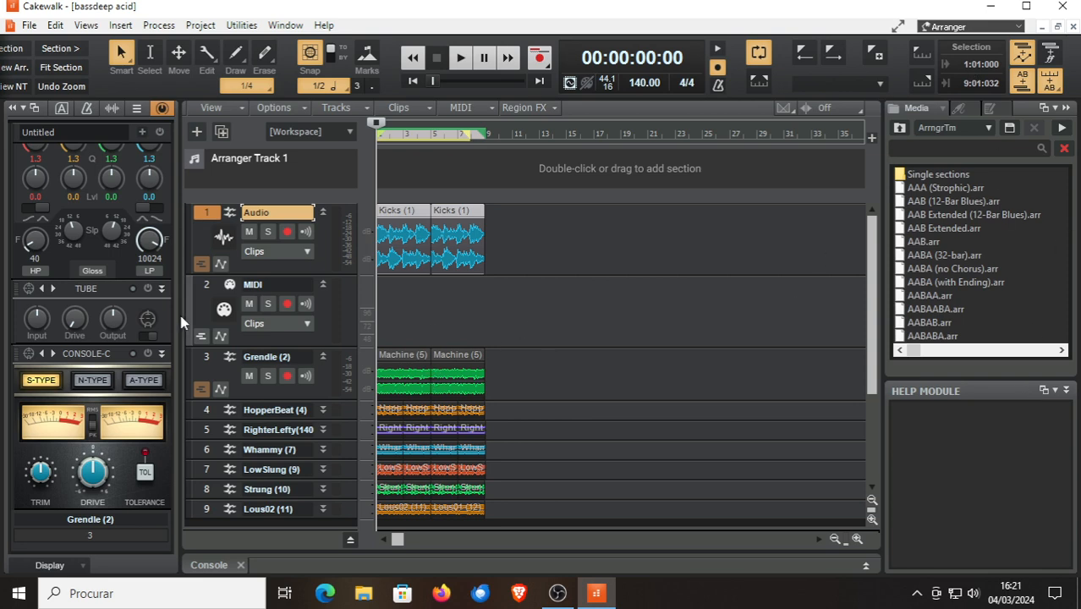
Switch the project from the Arranger workspace to the Mix workspace
{"action": "left_click", "coordinate": [1007, 26]}
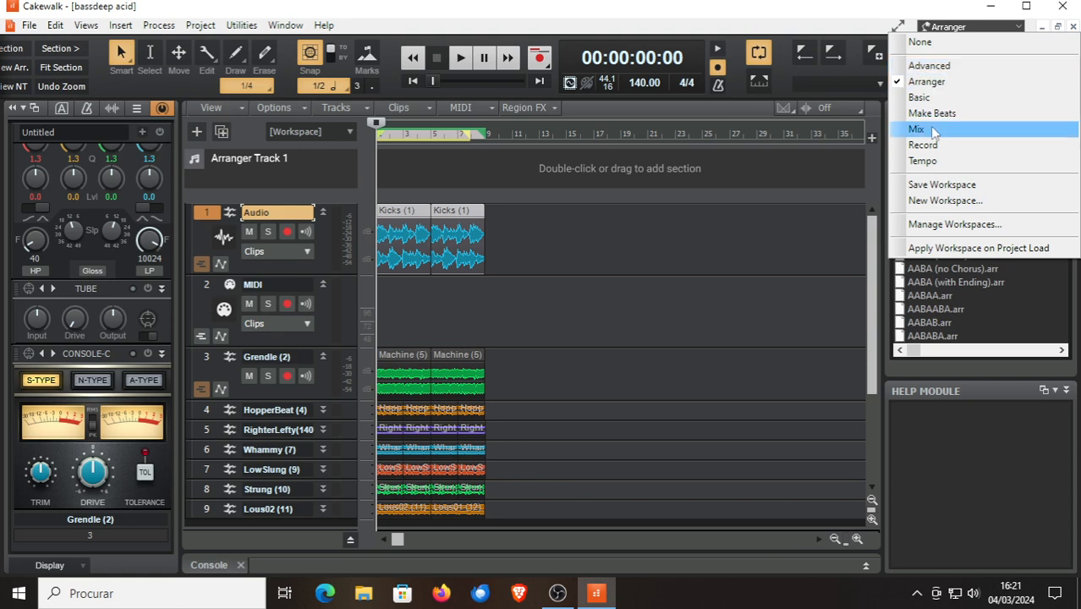
{"action": "left_click", "coordinate": [615, 446]}
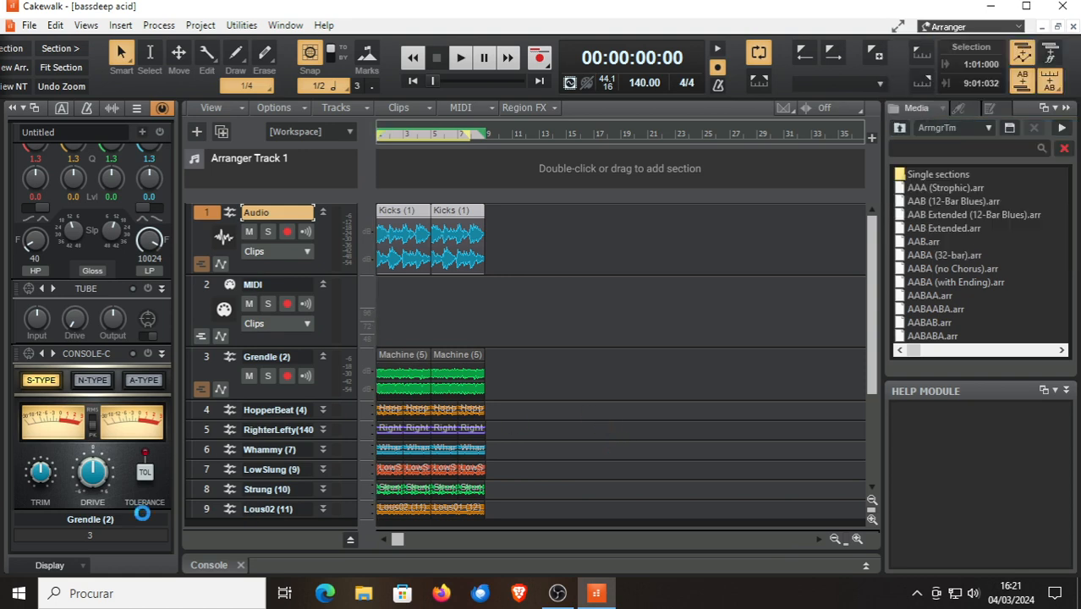
{"action": "key", "text": "Down"}
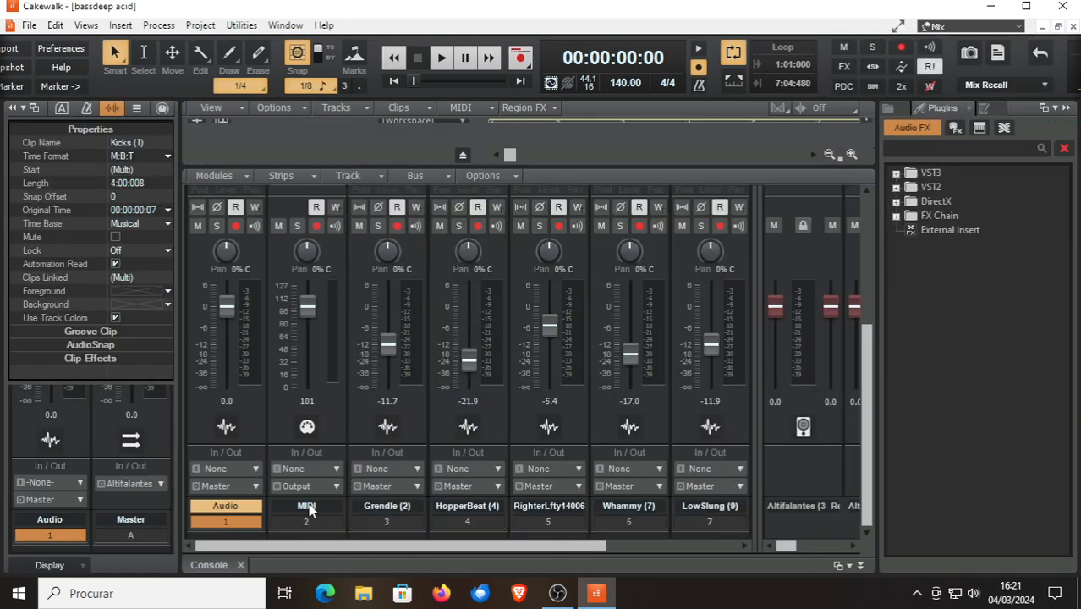
Open the plug-in layout manager from the plug-in browser, close it, and list the MIDI effects
{"action": "scroll", "coordinate": [114, 452], "scroll_direction": "up", "scroll_amount": 4}
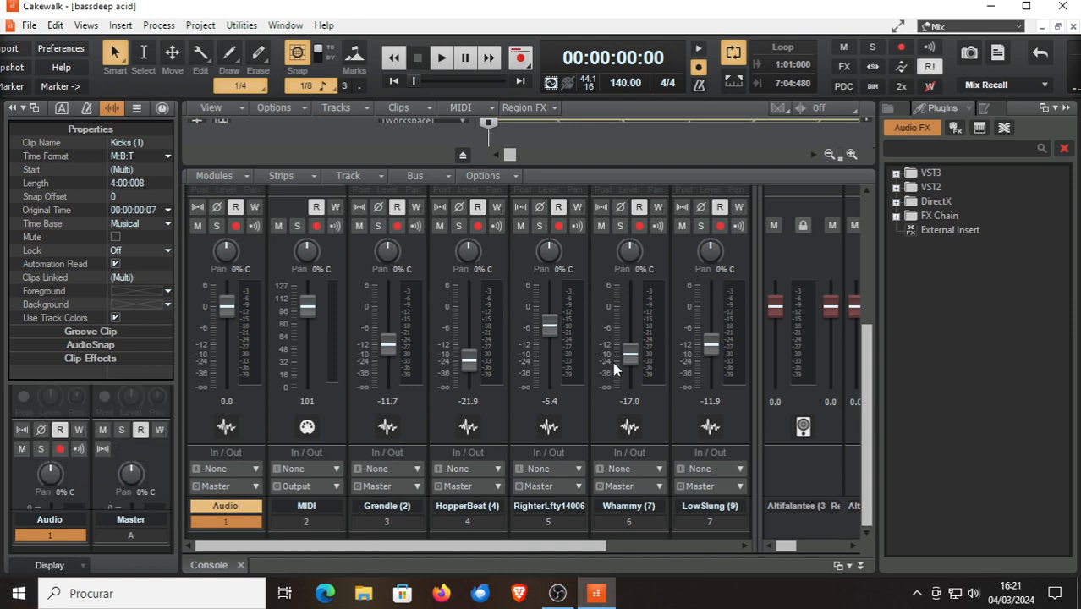
{"action": "scroll", "coordinate": [349, 364], "scroll_direction": "up", "scroll_amount": 5}
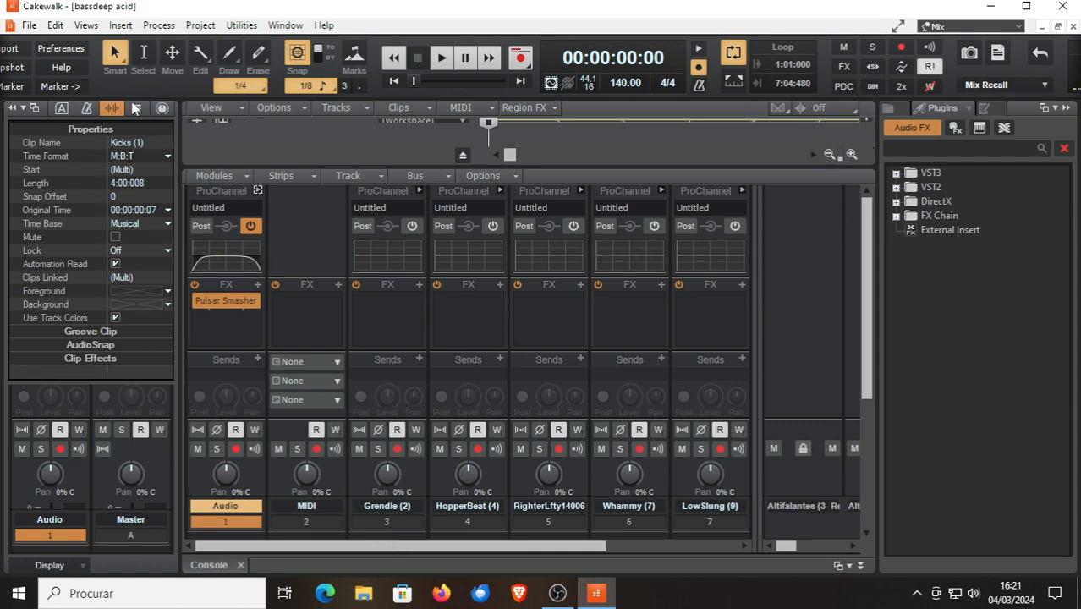
{"action": "left_click", "coordinate": [935, 111]}
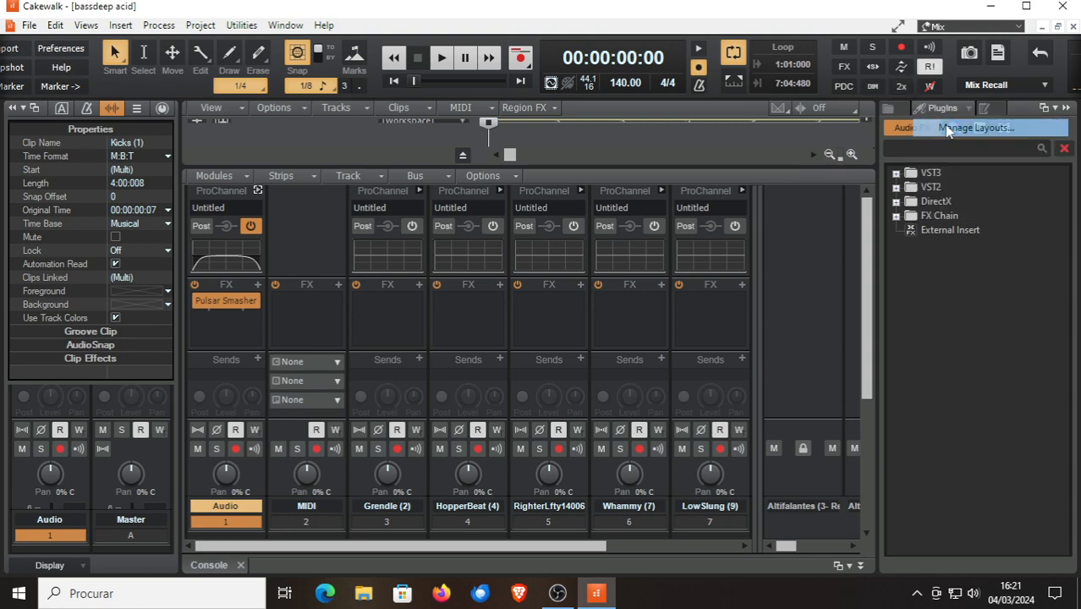
{"action": "left_click", "coordinate": [964, 128]}
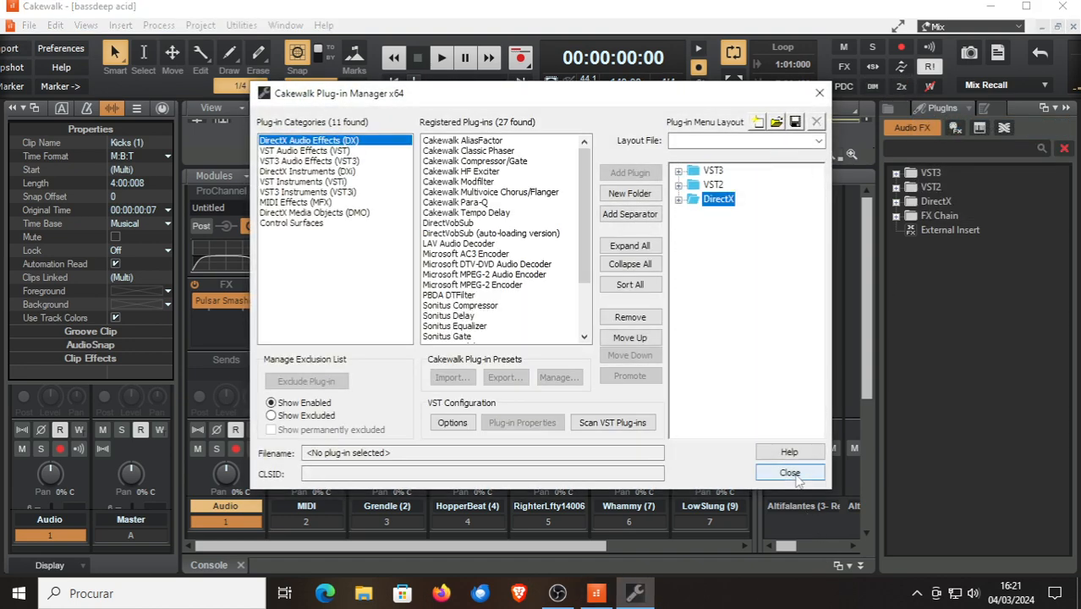
{"action": "left_click", "coordinate": [789, 472]}
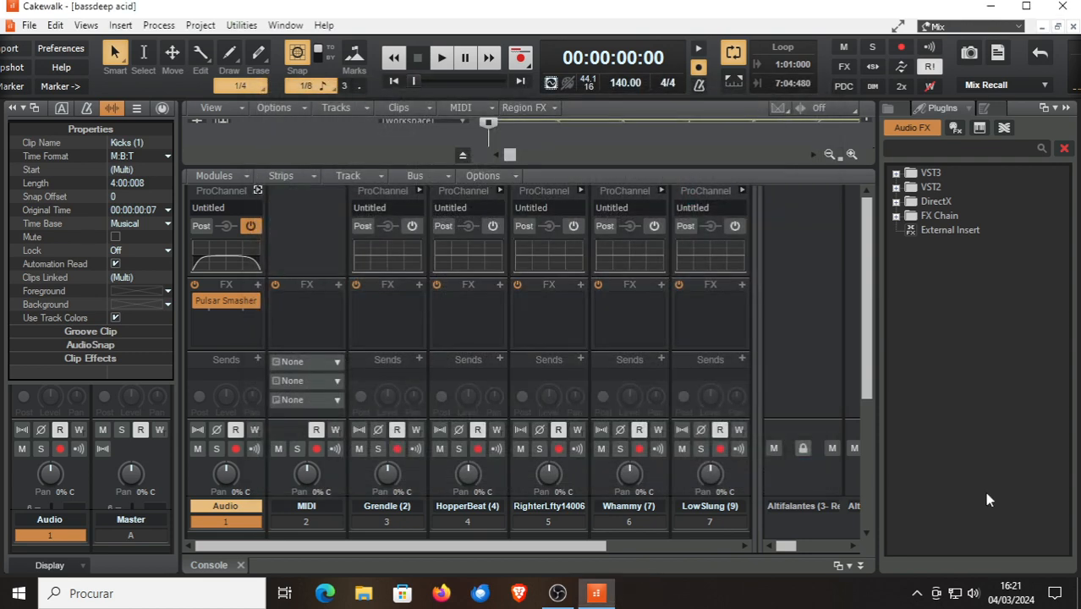
{"action": "left_click", "coordinate": [955, 125]}
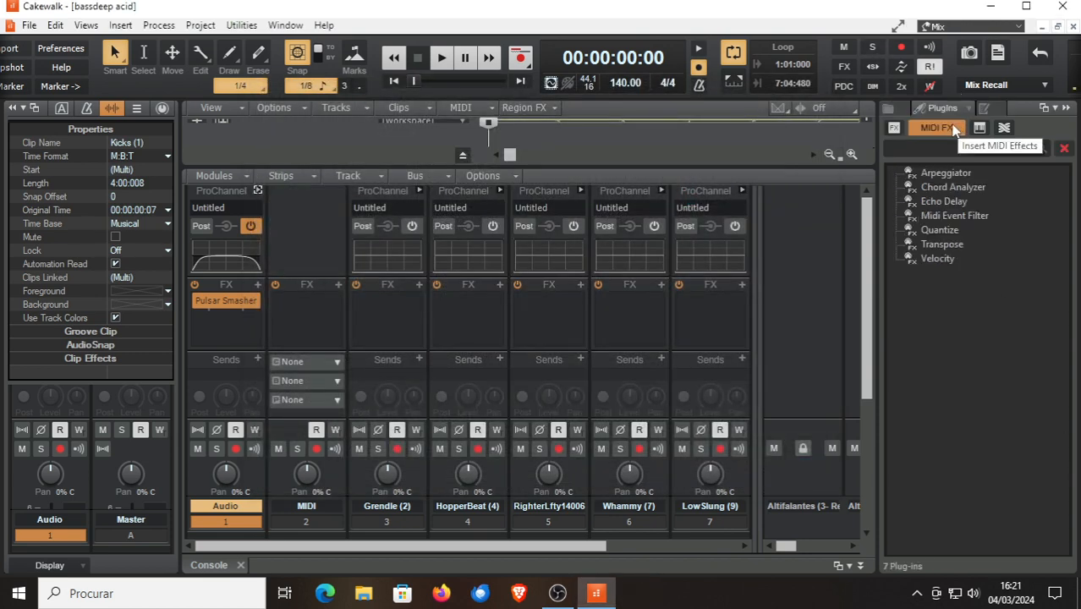
Scan the VST folders from the plug-in browser and expand the VST3 folder of the audio effects
{"action": "left_click", "coordinate": [934, 110]}
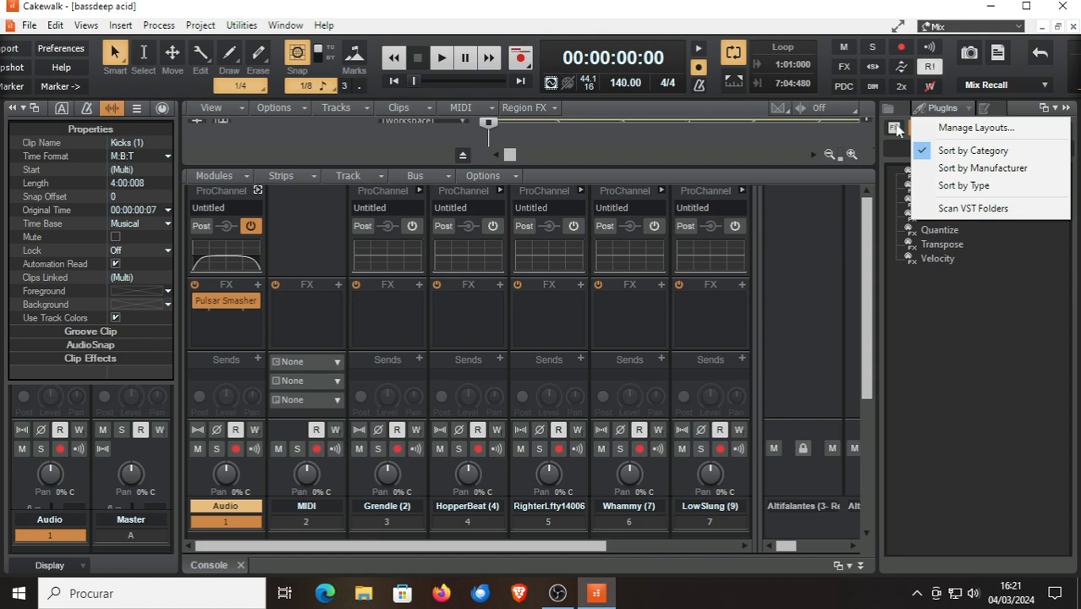
{"action": "left_click", "coordinate": [958, 209]}
{"action": "double_click", "coordinate": [902, 173]}
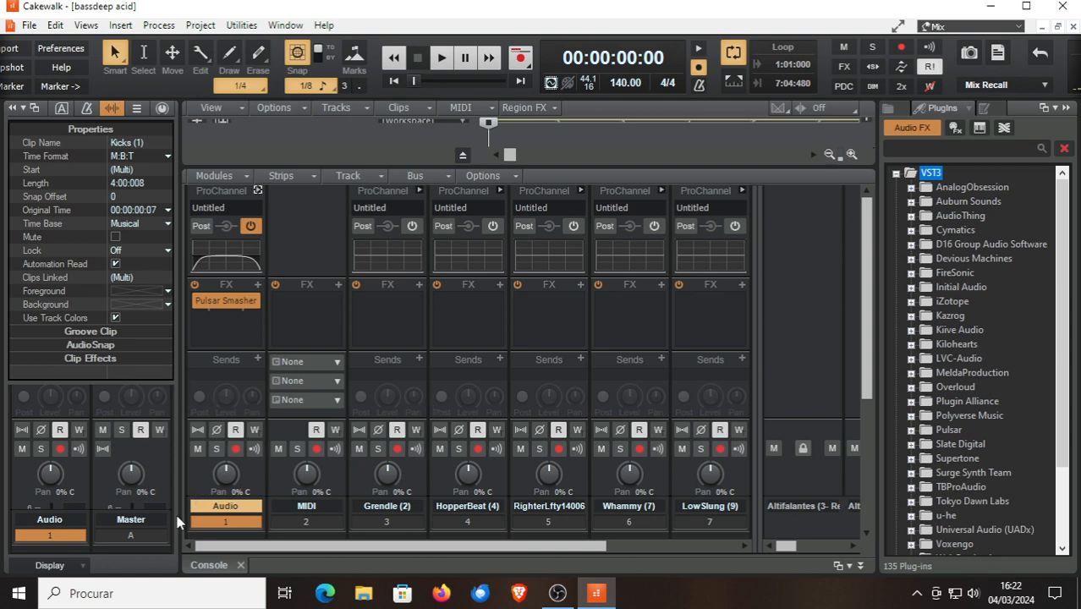
Show the Audio track's ProChannel in the inspector and examine its compressor, EQ, Tube and Console-C modules
{"action": "scroll", "coordinate": [59, 463], "scroll_direction": "up", "scroll_amount": 8}
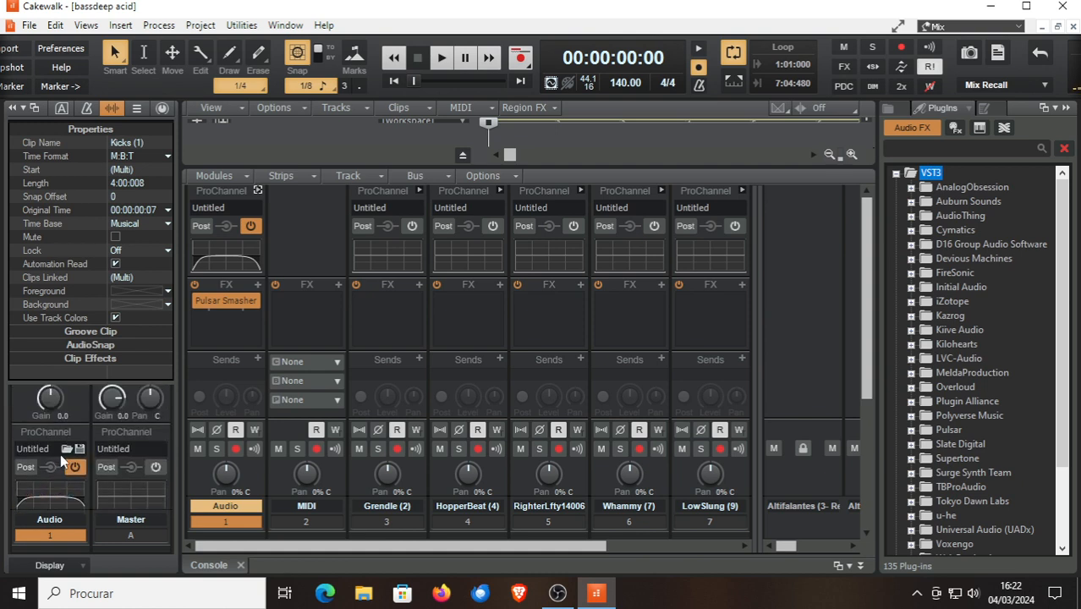
{"action": "scroll", "coordinate": [73, 466], "scroll_direction": "down", "scroll_amount": 2}
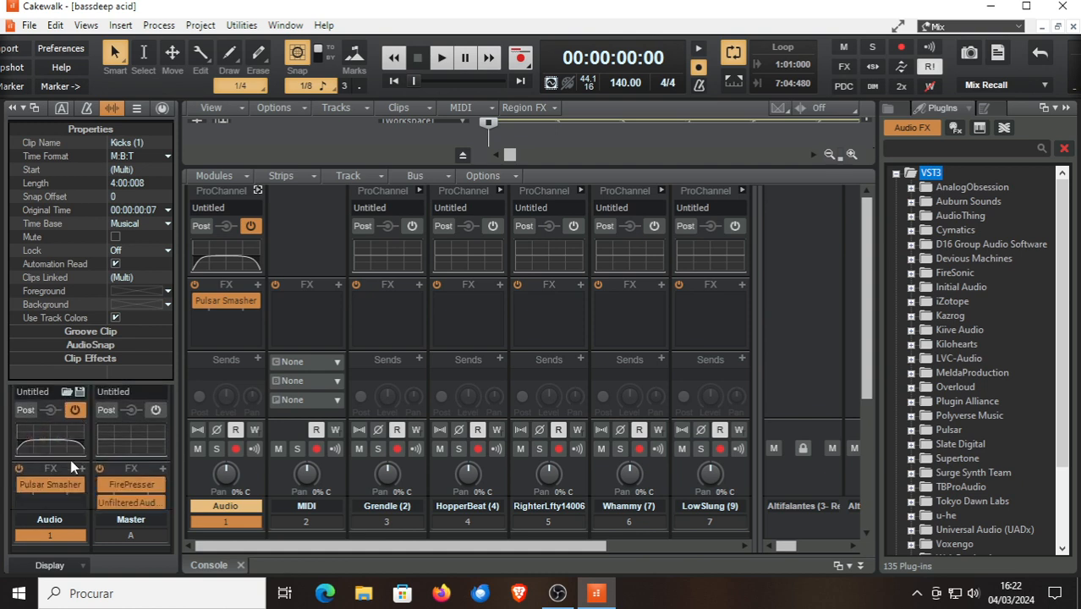
{"action": "scroll", "coordinate": [73, 467], "scroll_direction": "up", "scroll_amount": 2}
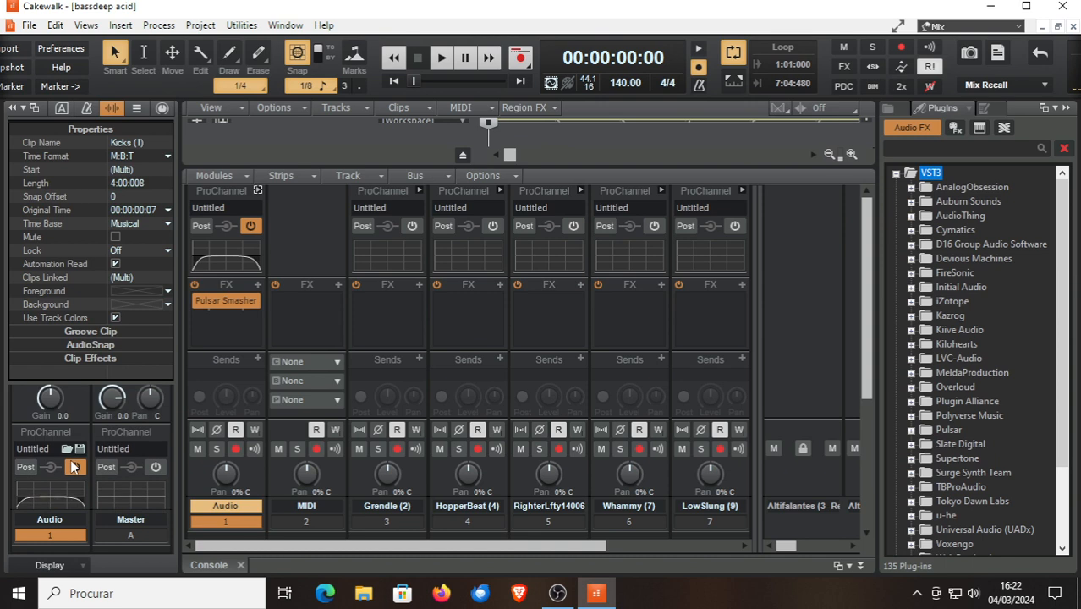
{"action": "left_click", "coordinate": [163, 110]}
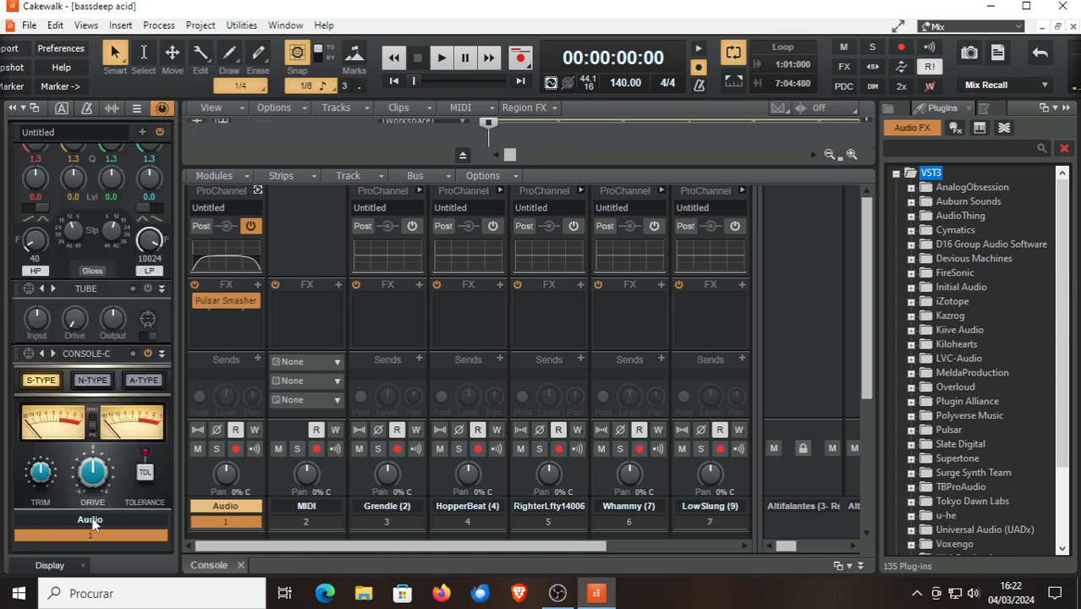
{"action": "scroll", "coordinate": [114, 421], "scroll_direction": "up", "scroll_amount": 1}
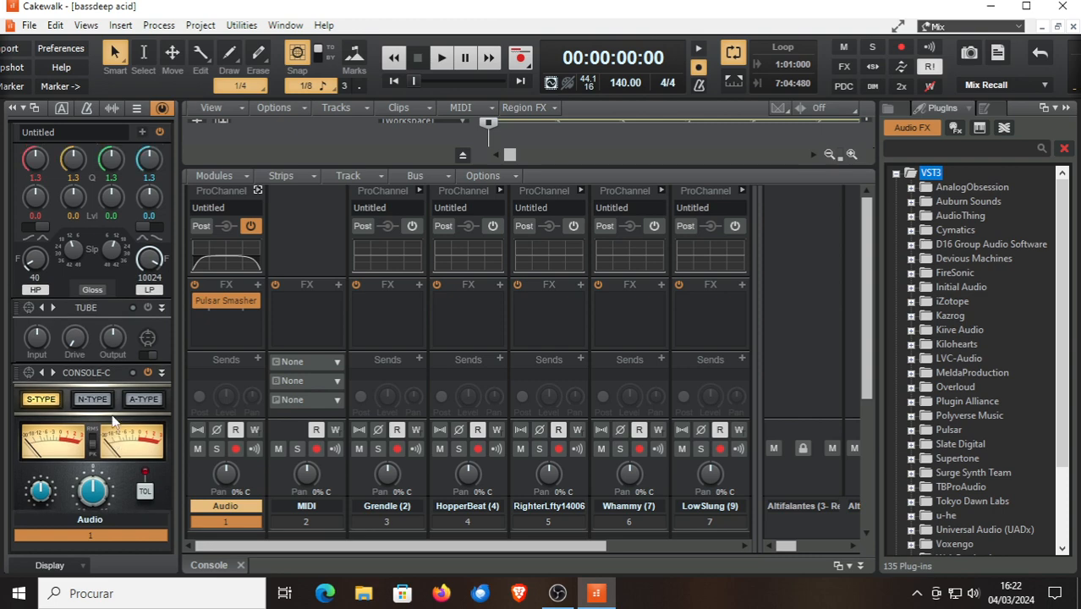
{"action": "scroll", "coordinate": [118, 422], "scroll_direction": "down", "scroll_amount": 1}
{"action": "scroll", "coordinate": [118, 426], "scroll_direction": "up", "scroll_amount": 5}
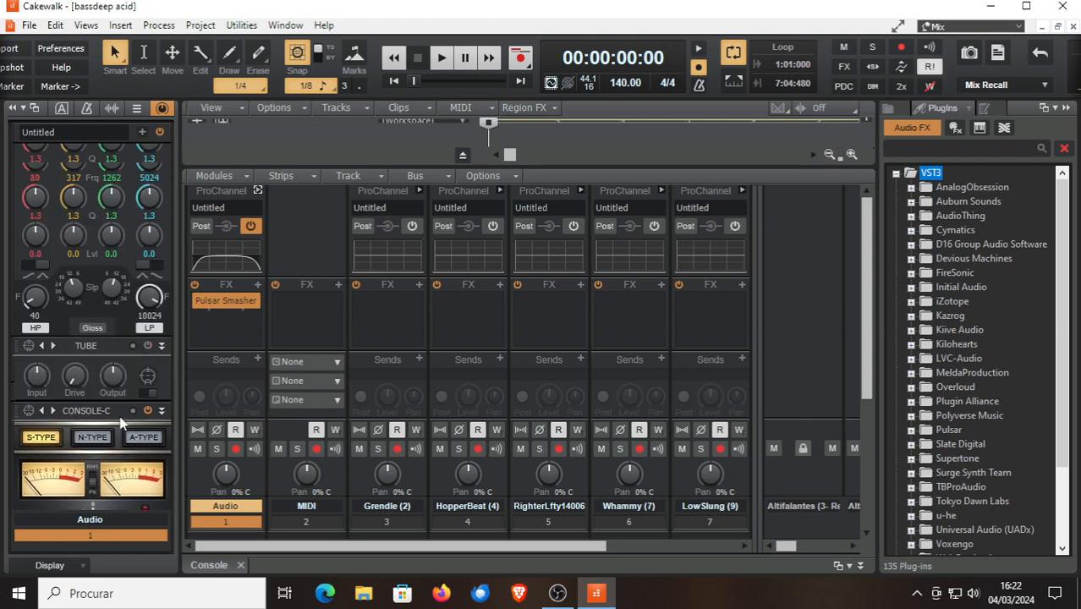
{"action": "scroll", "coordinate": [119, 423], "scroll_direction": "up", "scroll_amount": 1}
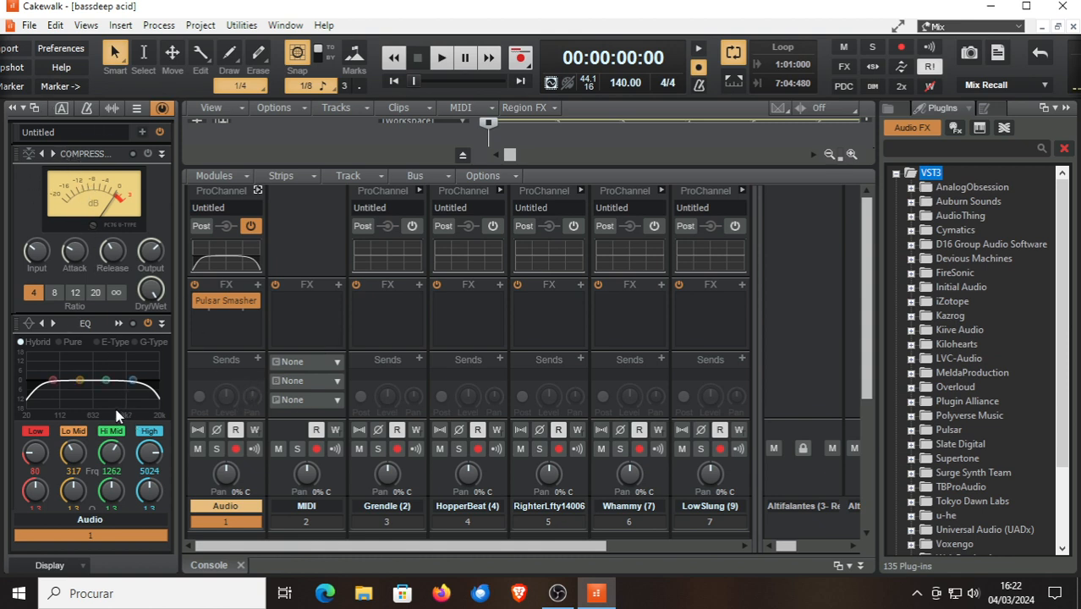
{"action": "scroll", "coordinate": [116, 420], "scroll_direction": "down", "scroll_amount": 4}
{"action": "scroll", "coordinate": [116, 420], "scroll_direction": "down", "scroll_amount": 3}
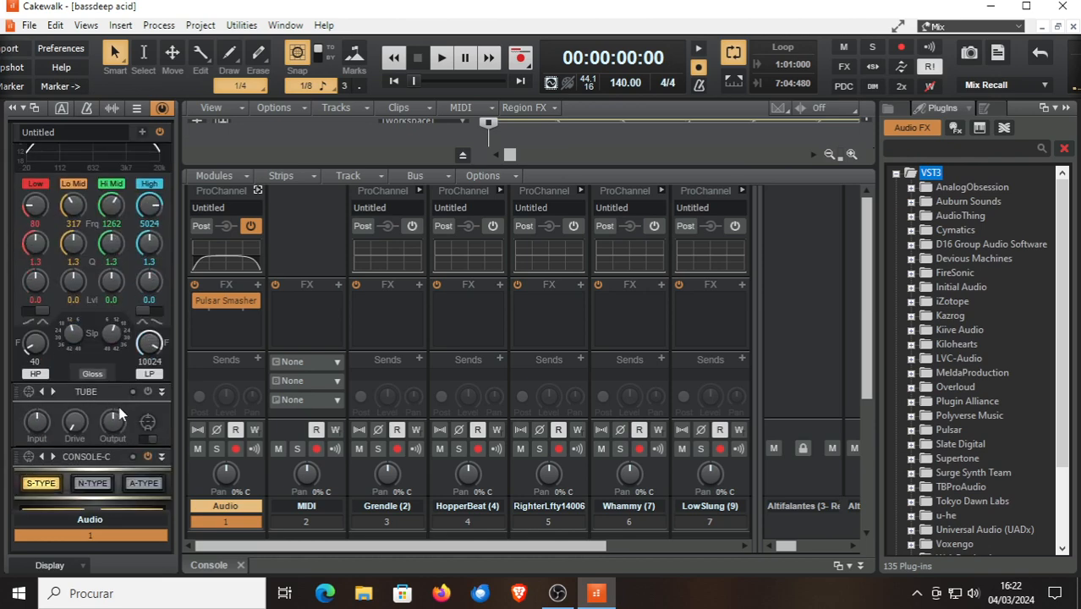
{"action": "scroll", "coordinate": [126, 478], "scroll_direction": "down", "scroll_amount": 3}
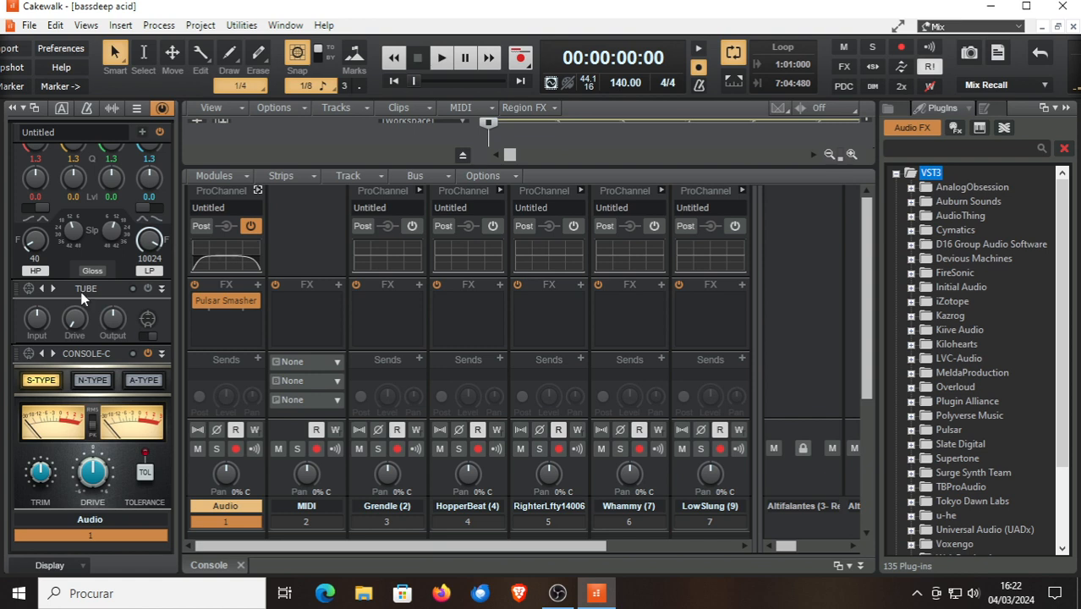
{"action": "scroll", "coordinate": [92, 282], "scroll_direction": "up", "scroll_amount": 6}
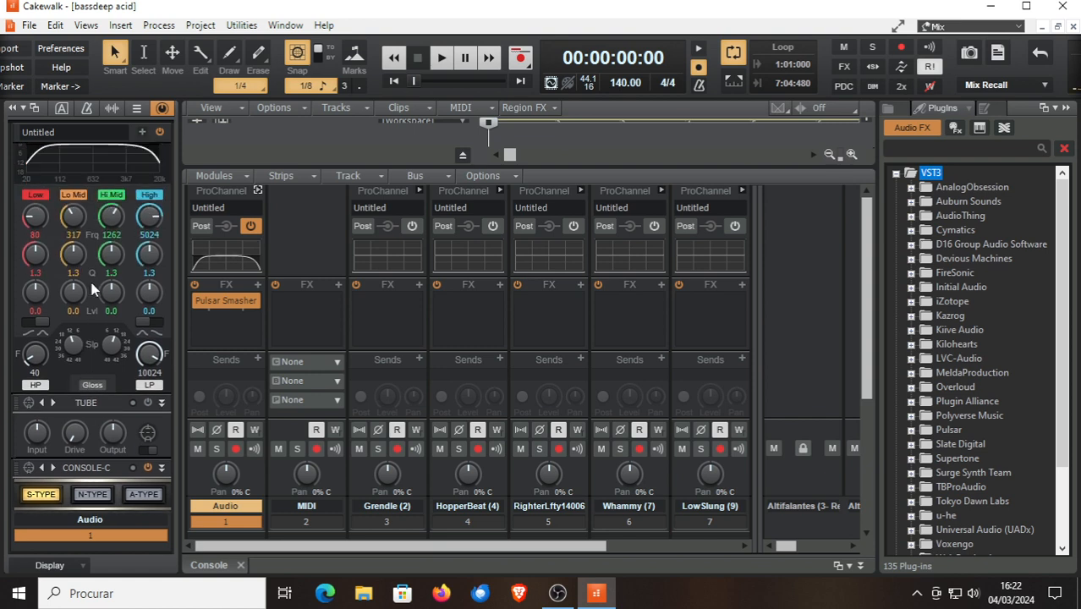
Enable the ProChannel on the Grendle (2) and HopperBeat (4) tracks and show Grendle (2) in the inspector
{"action": "left_click", "coordinate": [412, 226]}
{"action": "left_click", "coordinate": [492, 227]}
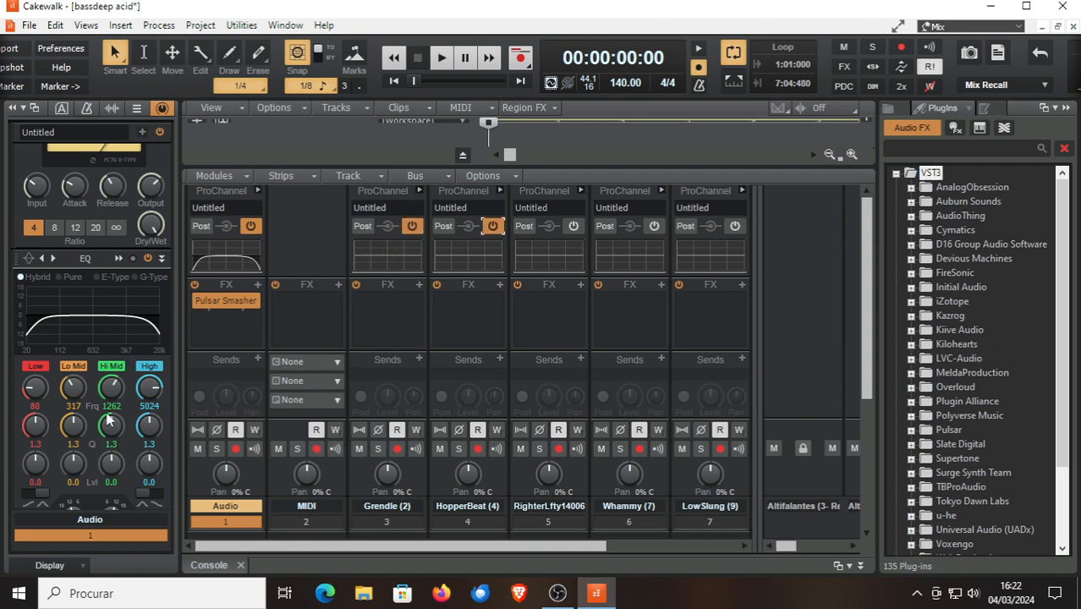
{"action": "left_click", "coordinate": [106, 537]}
{"action": "left_click", "coordinate": [98, 519]}
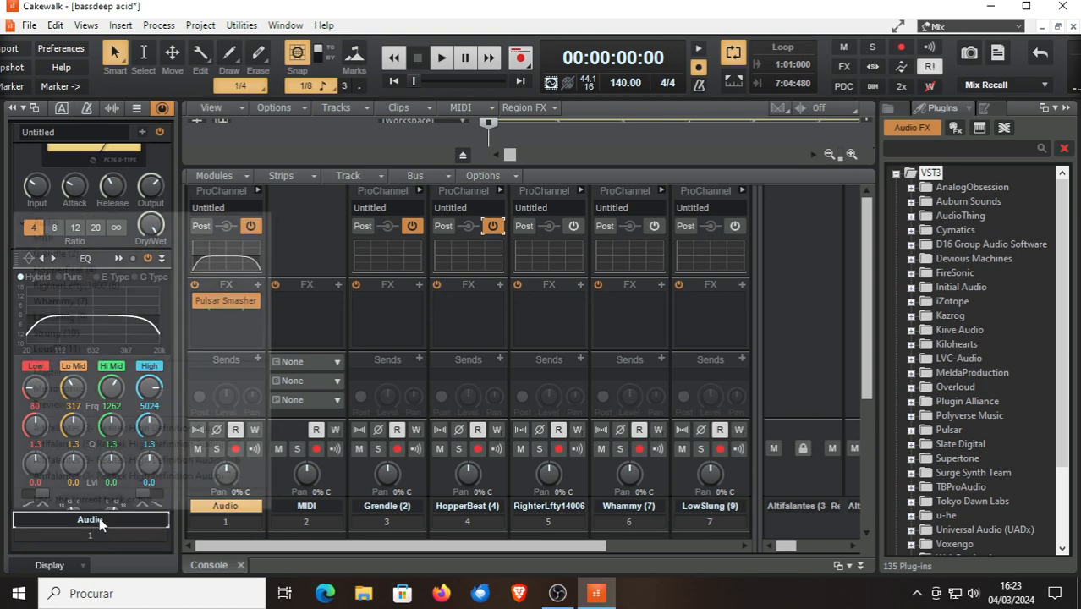
{"action": "left_click", "coordinate": [87, 257]}
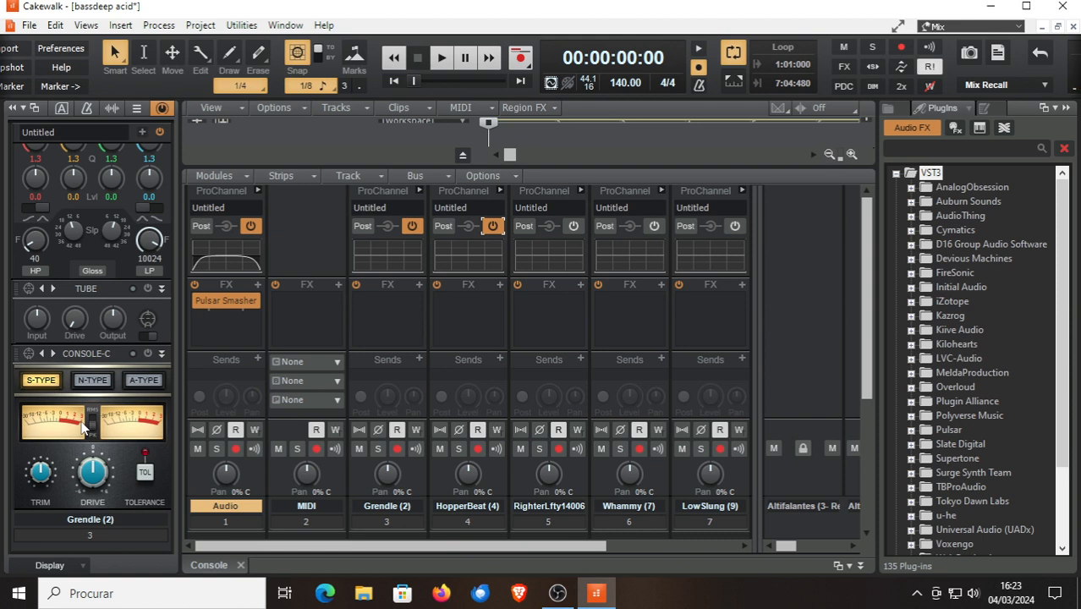
Examine the compressor, EQ, Tube and Console-C modules in Grendle (2)'s ProChannel
{"action": "scroll", "coordinate": [82, 427], "scroll_direction": "up", "scroll_amount": 5}
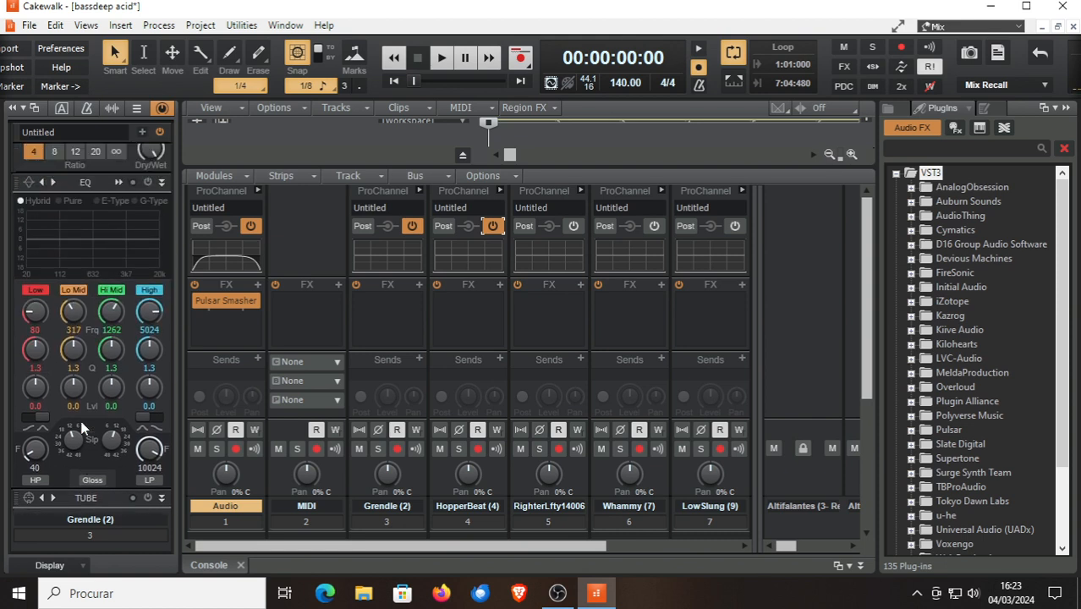
{"action": "scroll", "coordinate": [82, 427], "scroll_direction": "up", "scroll_amount": 5}
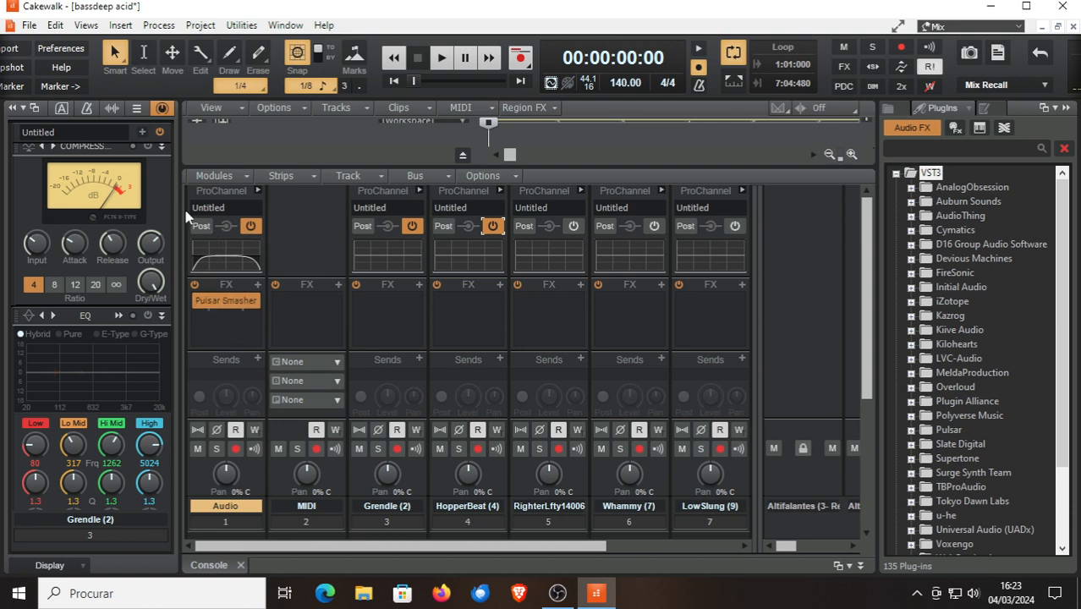
{"action": "scroll", "coordinate": [83, 445], "scroll_direction": "down", "scroll_amount": 2}
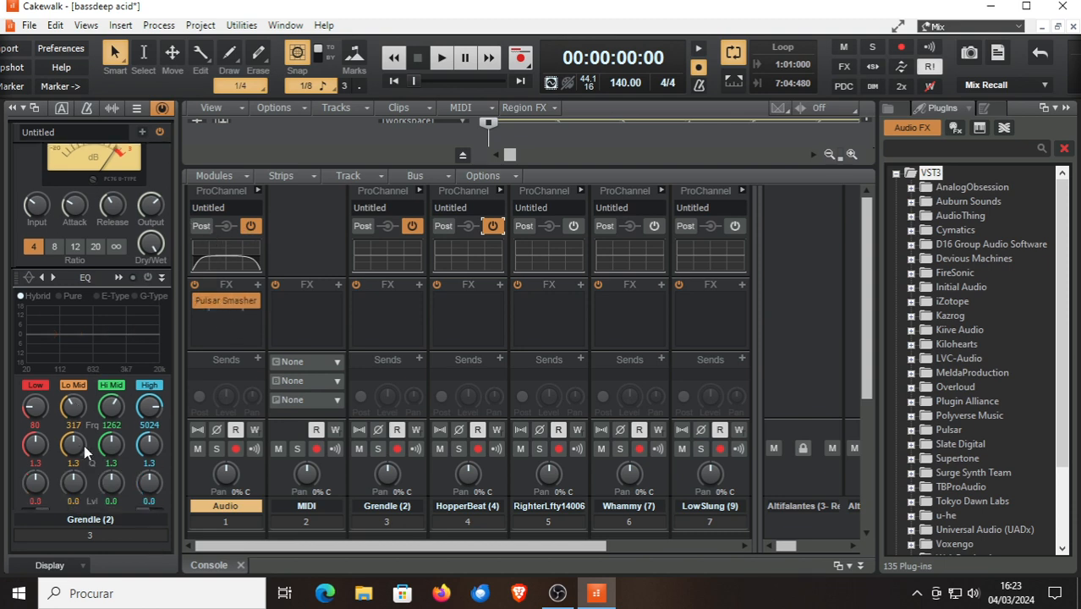
{"action": "scroll", "coordinate": [87, 445], "scroll_direction": "down", "scroll_amount": 8}
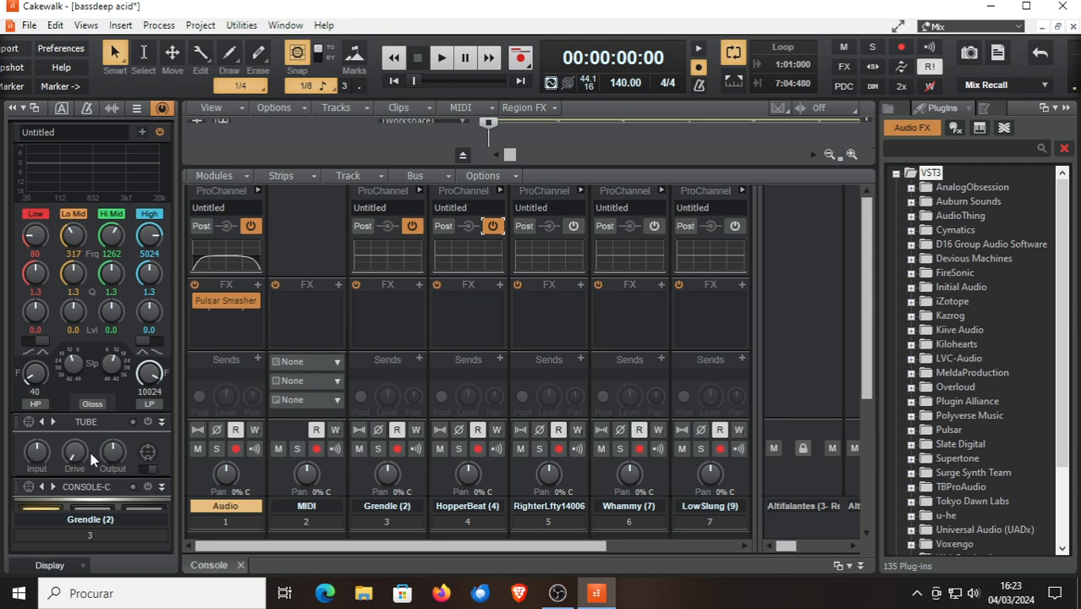
{"action": "scroll", "coordinate": [93, 458], "scroll_direction": "down", "scroll_amount": 7}
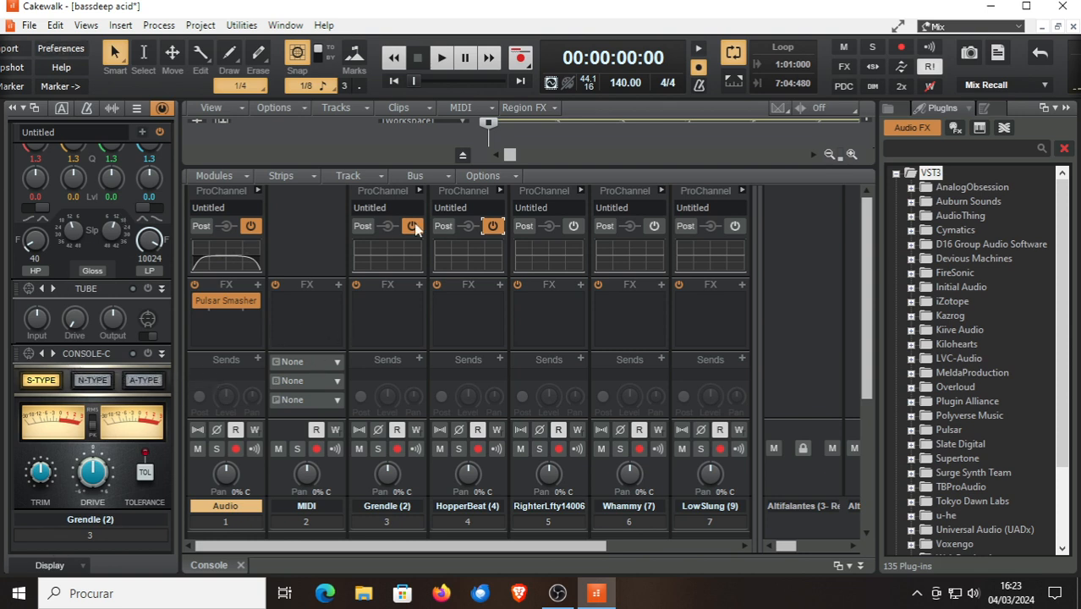
Turn the ProChannels of HopperBeat (4) and Grendle (2) off and back on in the console
{"action": "left_click", "coordinate": [493, 226]}
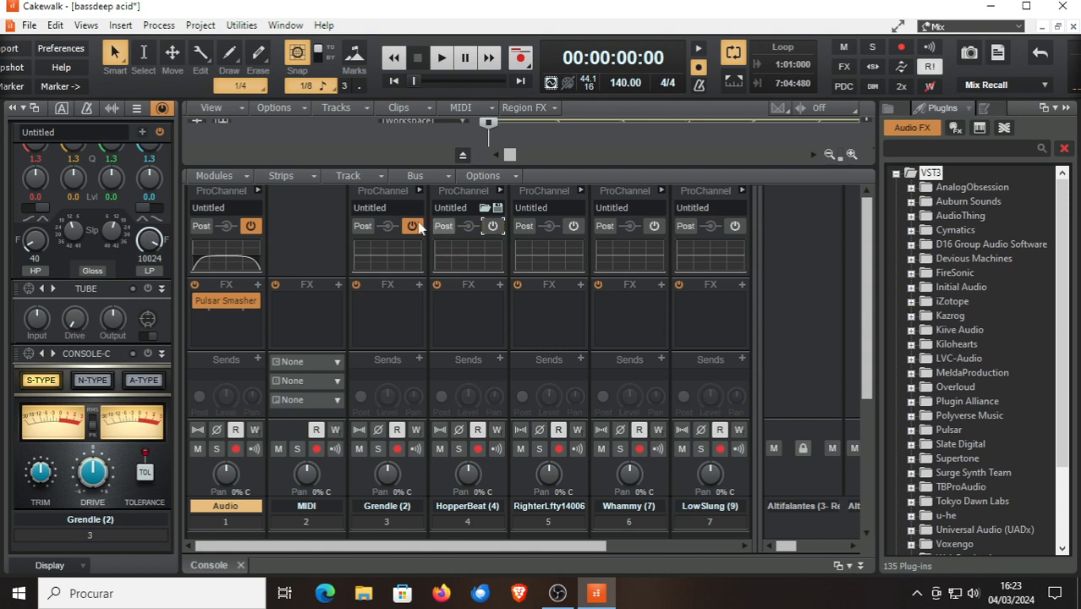
{"action": "left_click", "coordinate": [412, 226]}
{"action": "left_click", "coordinate": [411, 226]}
{"action": "left_click", "coordinate": [493, 226]}
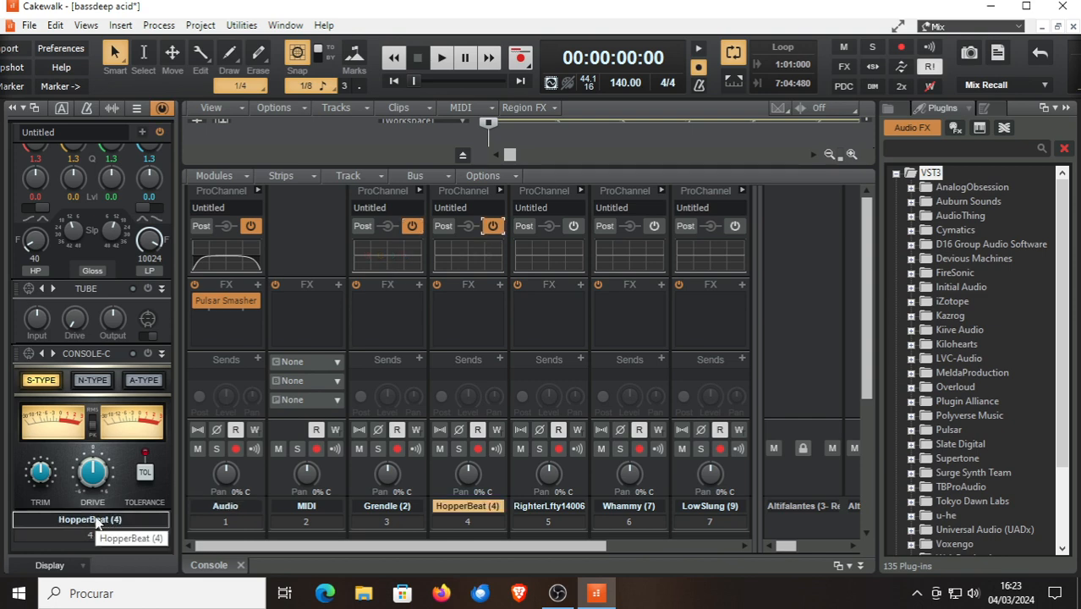
Switch the inspected track to Grendle (2) and back to HopperBeat (4) to compare their ProChannels
{"action": "left_click", "coordinate": [93, 519]}
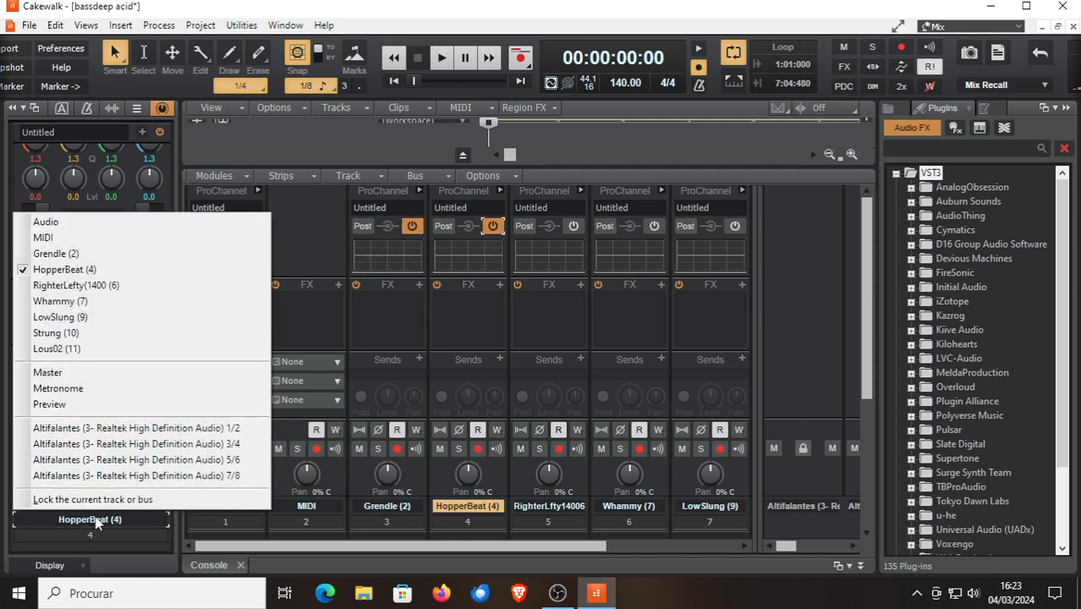
{"action": "left_click", "coordinate": [56, 254]}
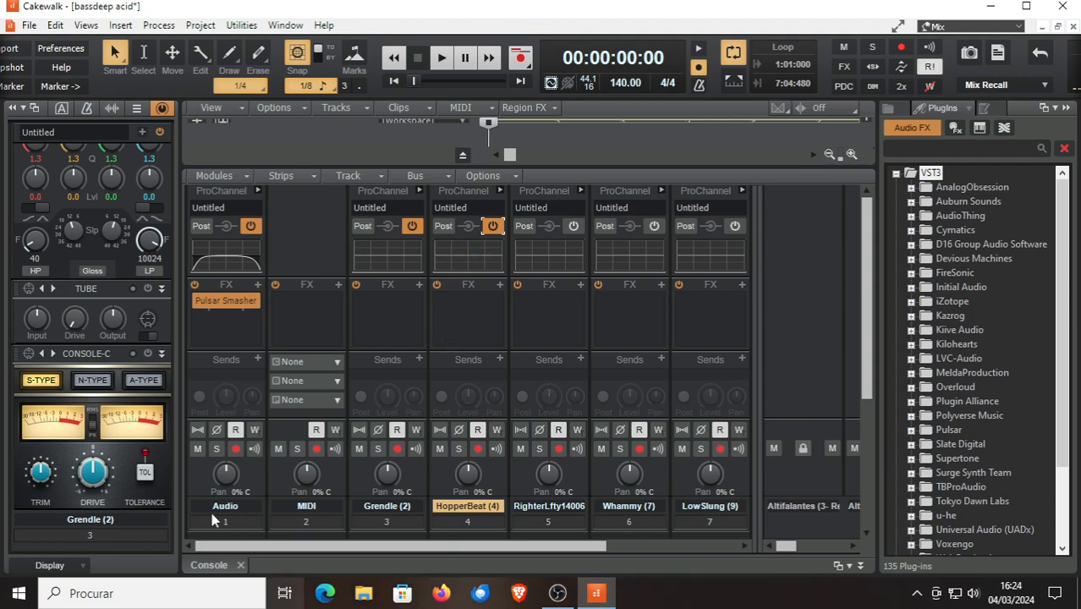
{"action": "left_click", "coordinate": [89, 520]}
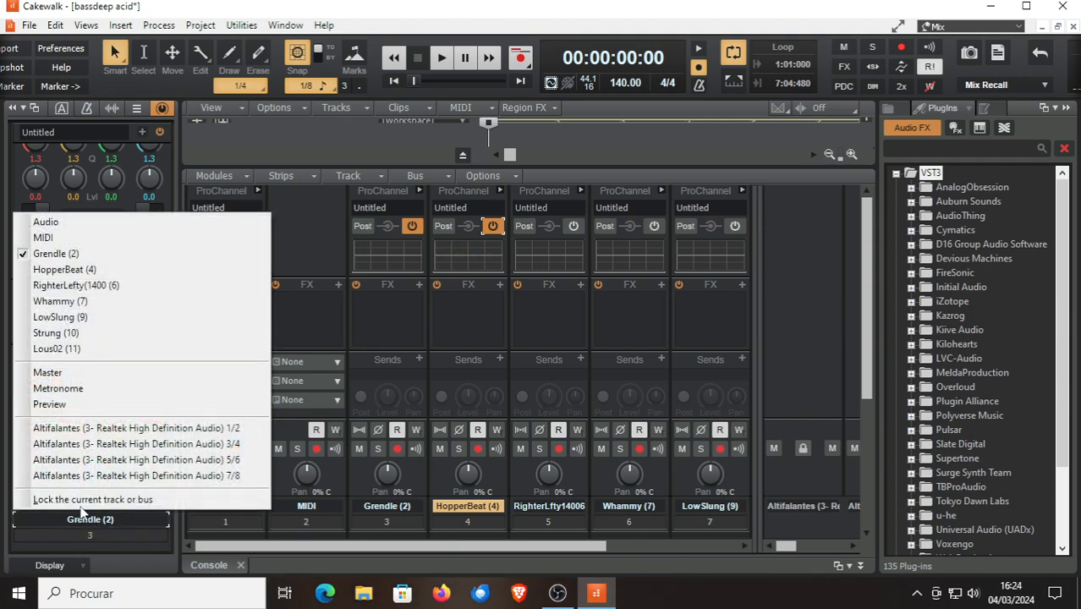
{"action": "left_click", "coordinate": [66, 269]}
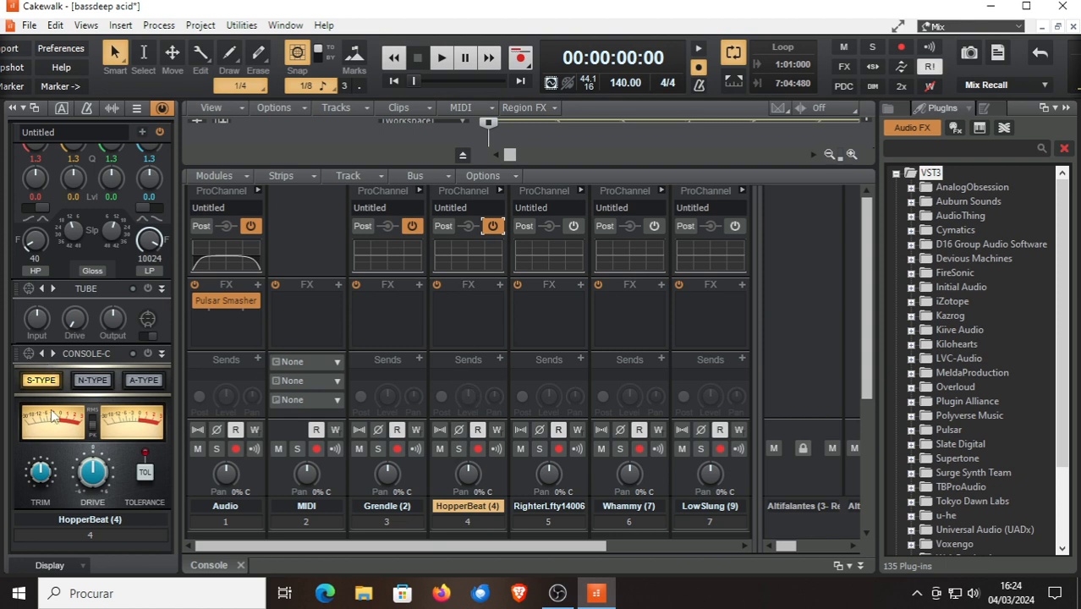
Turn on Tolerance in HopperBeat (4)'s Console-C module and switch the inspected track to Grendle (2)
{"action": "left_click", "coordinate": [143, 477]}
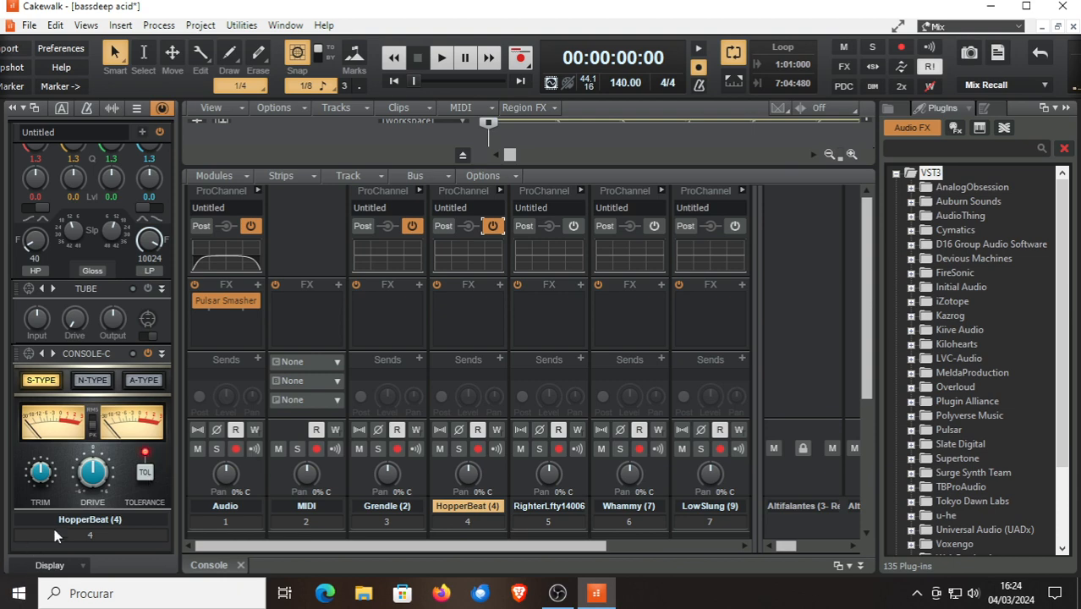
{"action": "left_click", "coordinate": [85, 518]}
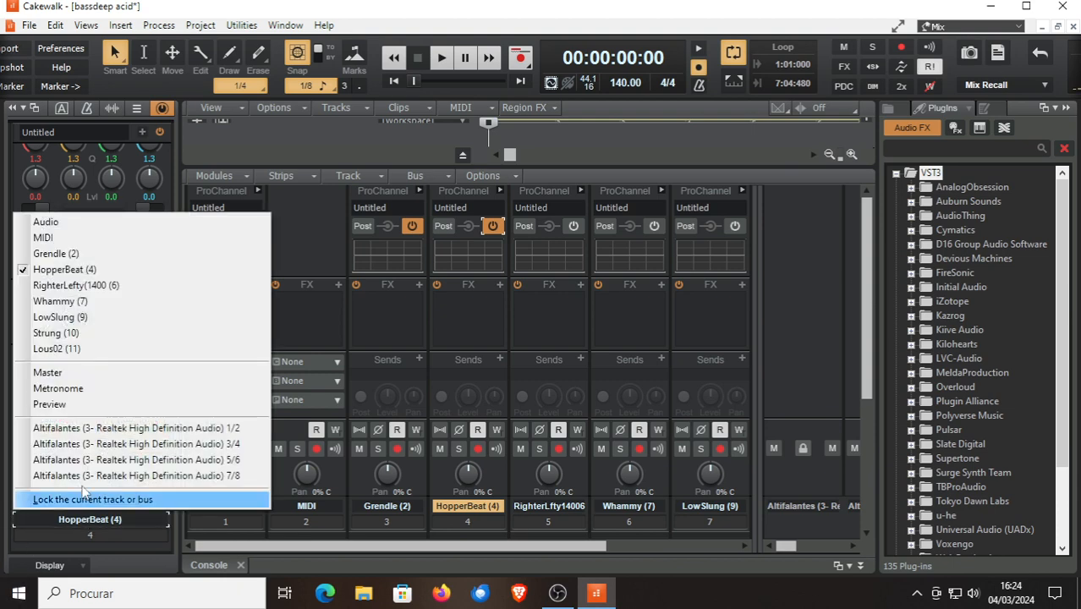
{"action": "left_click", "coordinate": [56, 253]}
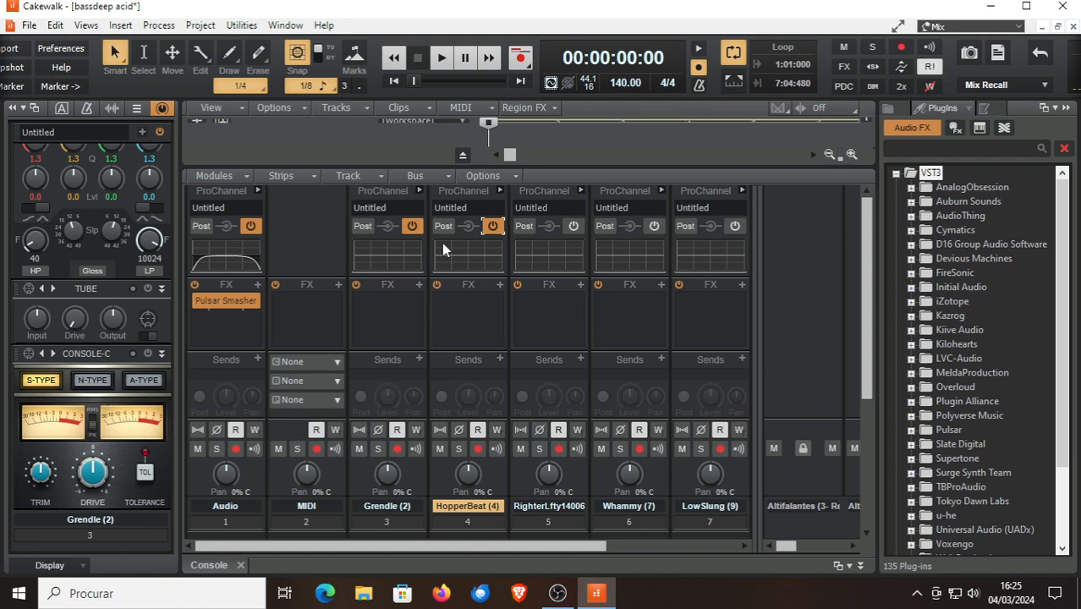
Turn off Grendle (2)'s ProChannel, and turn on LowSlung (9)'s ProChannel with that track shown in the inspector
{"action": "left_click", "coordinate": [412, 226]}
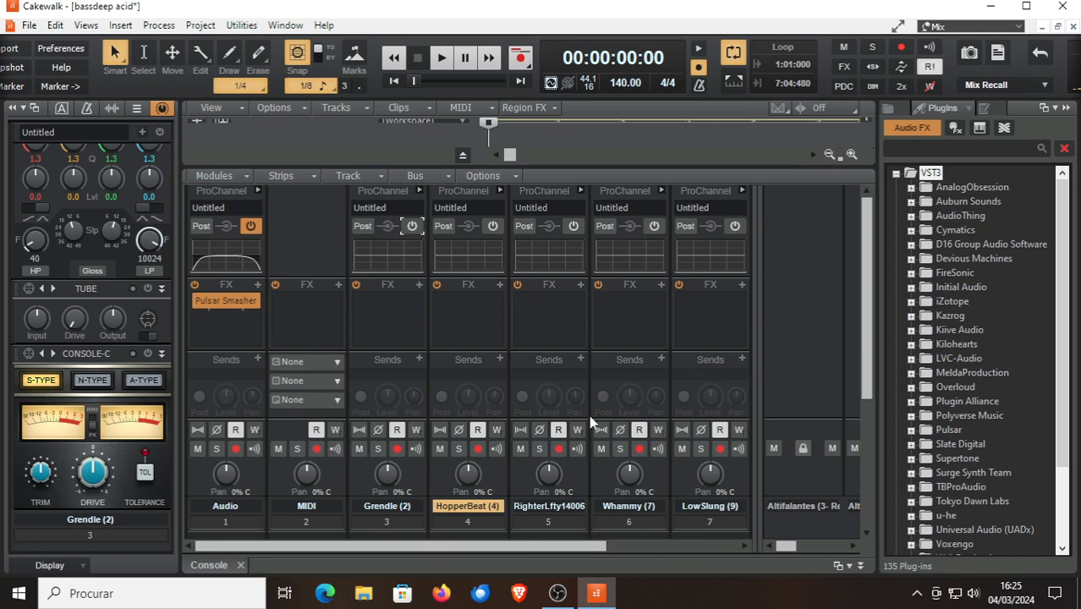
{"action": "left_click", "coordinate": [735, 226]}
{"action": "left_click", "coordinate": [71, 520]}
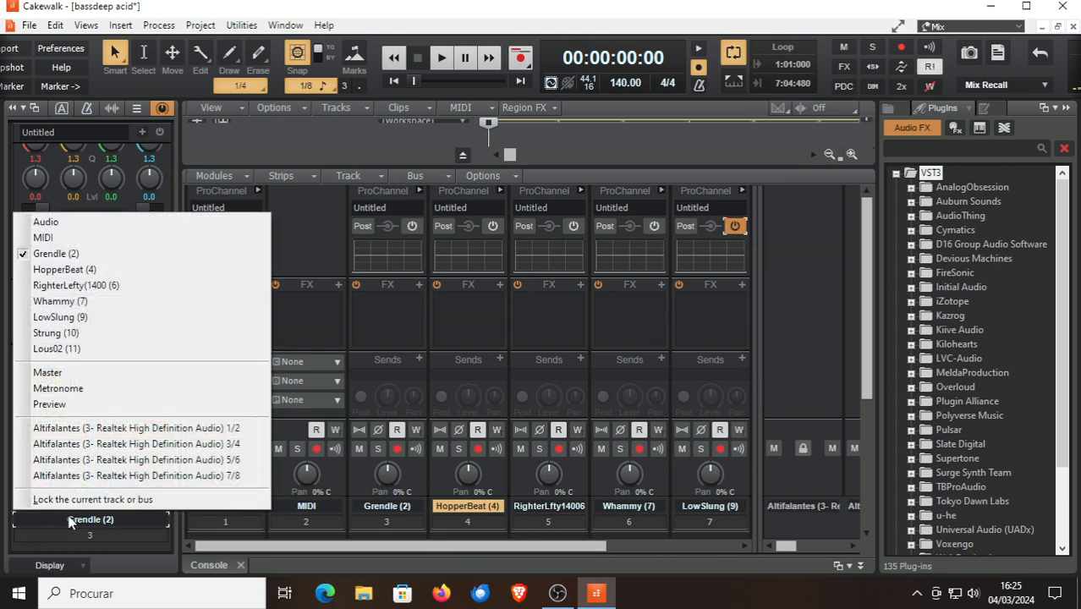
{"action": "left_click", "coordinate": [64, 316]}
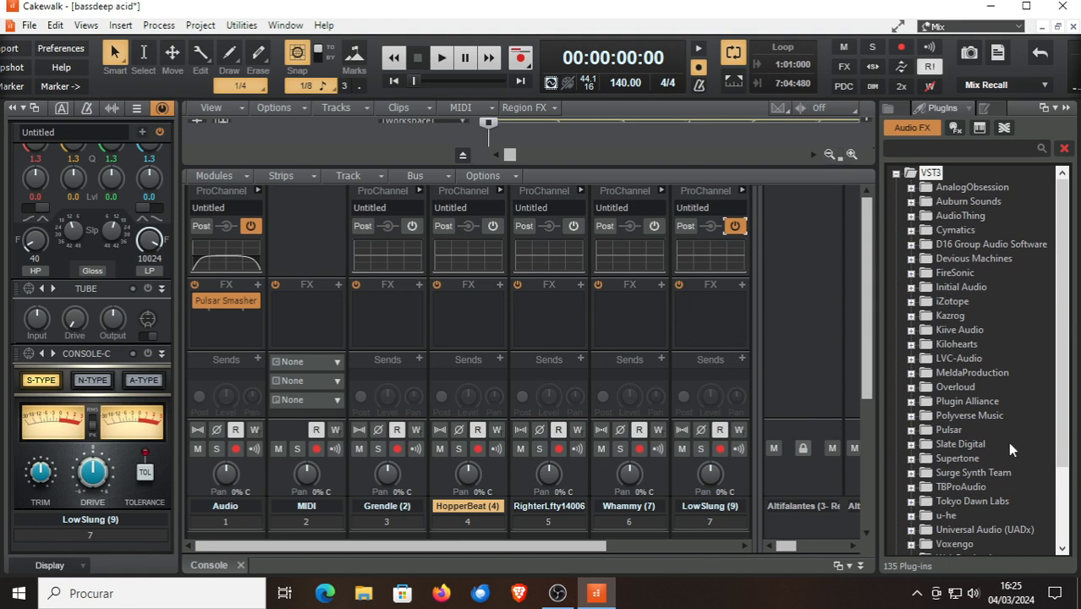
Add Cymatics Diablo Lite from the VST3 Cymatics folder to LowSlung (9)'s FX bin and minimize the plug-in window
{"action": "left_click", "coordinate": [911, 230]}
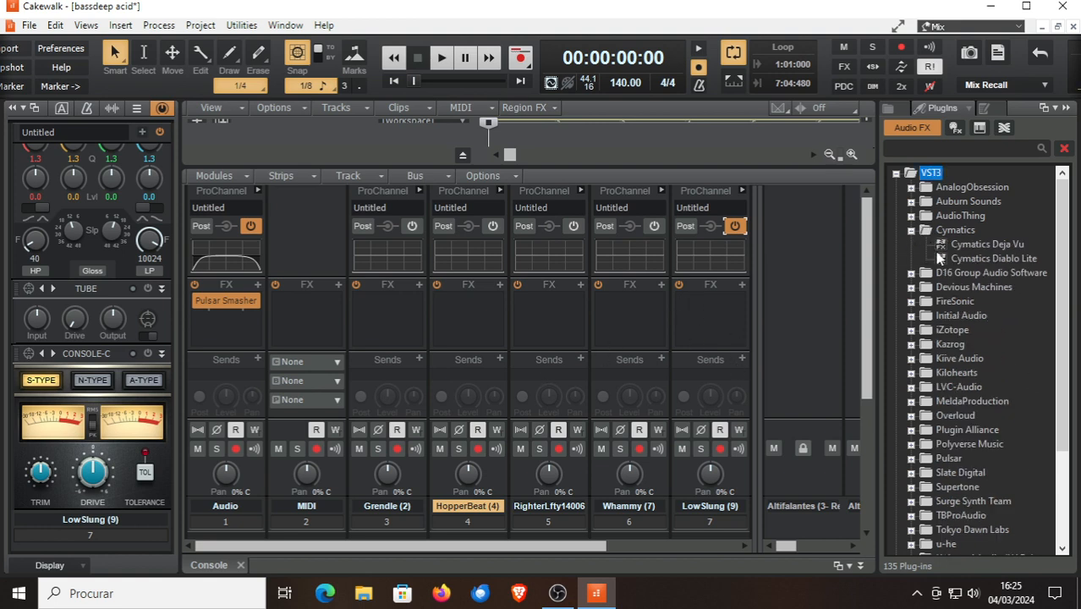
{"action": "left_click_drag", "start_coordinate": [990, 258], "coordinate": [708, 311]}
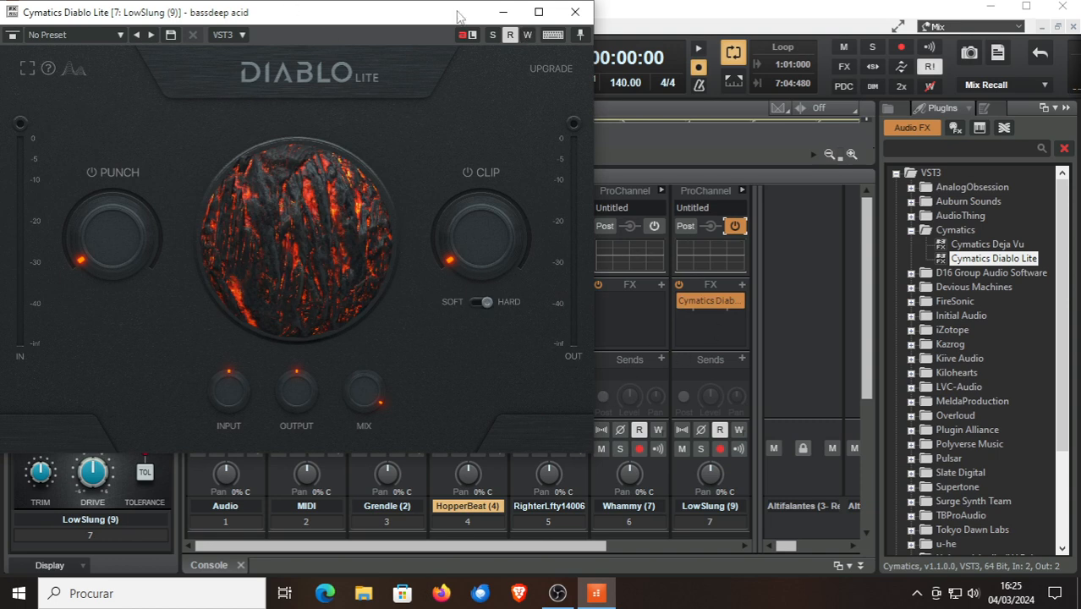
{"action": "left_click", "coordinate": [502, 12]}
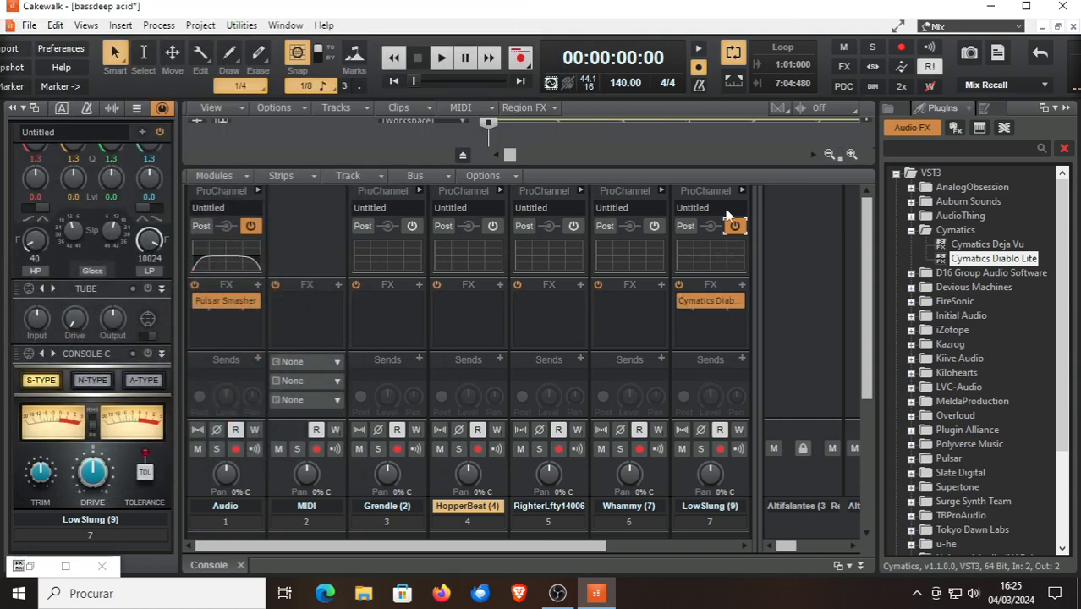
Cycle LowSlung (9)'s ProChannel off and on, and enable its EQ high-pass and low-pass filters and Console-C Tolerance
{"action": "left_click", "coordinate": [736, 231]}
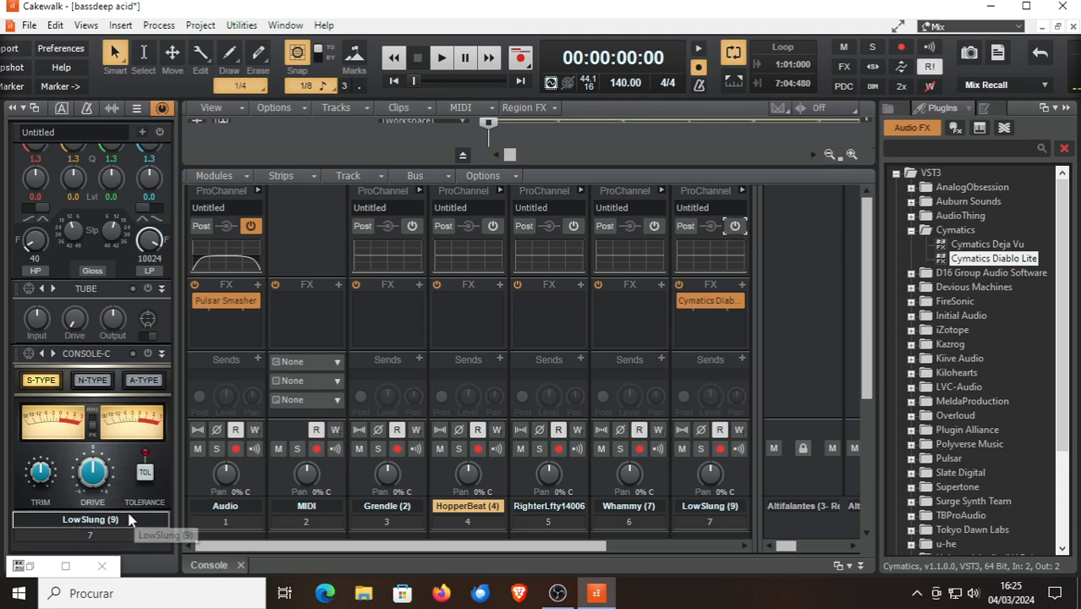
{"action": "left_click", "coordinate": [737, 227]}
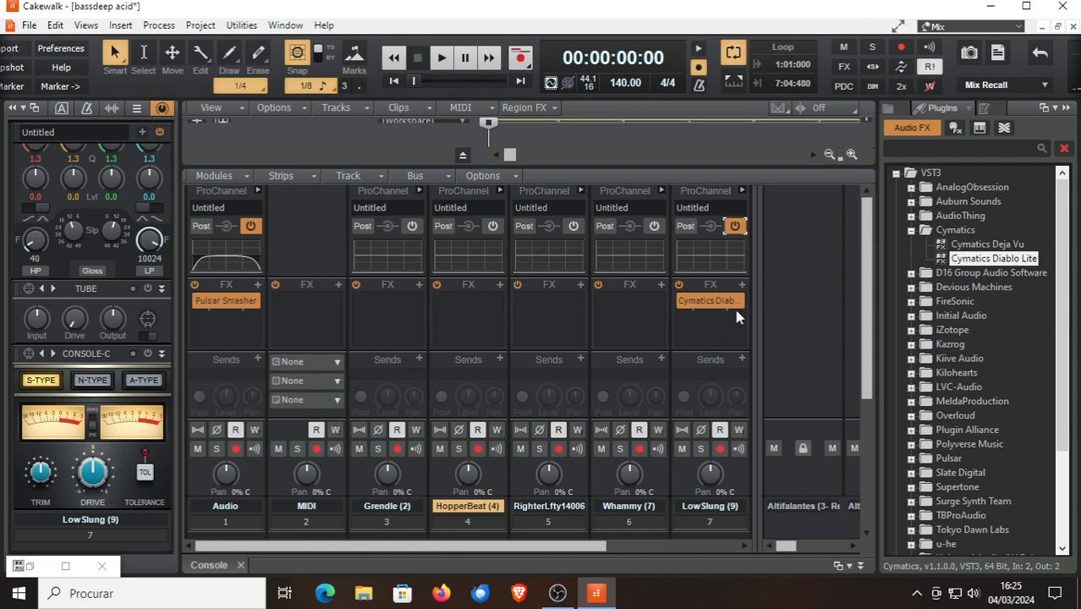
{"action": "left_click", "coordinate": [149, 271]}
{"action": "left_click", "coordinate": [144, 473]}
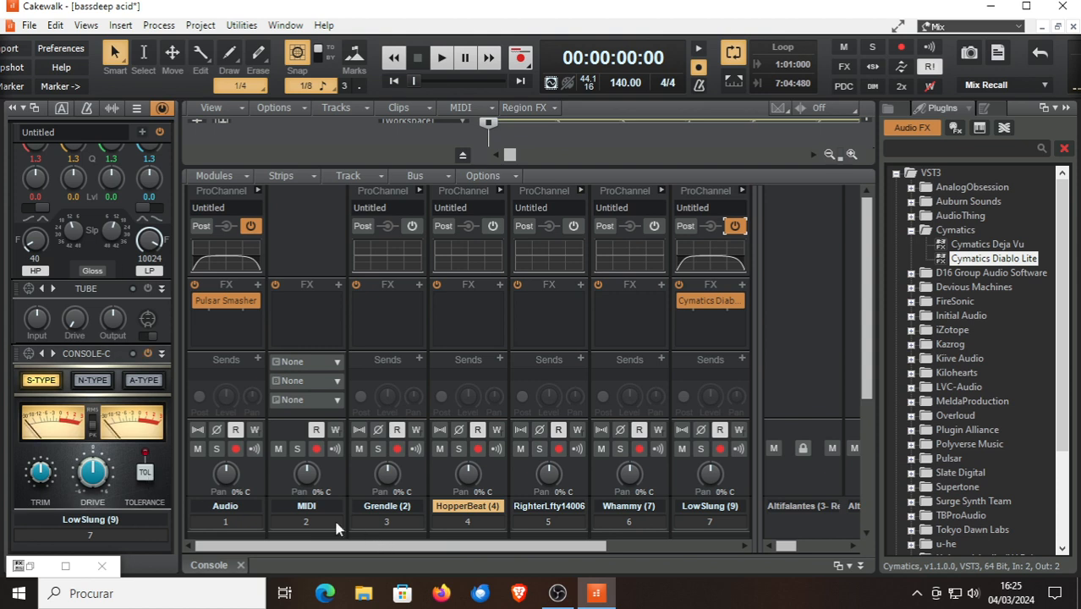
{"action": "left_click", "coordinate": [143, 477]}
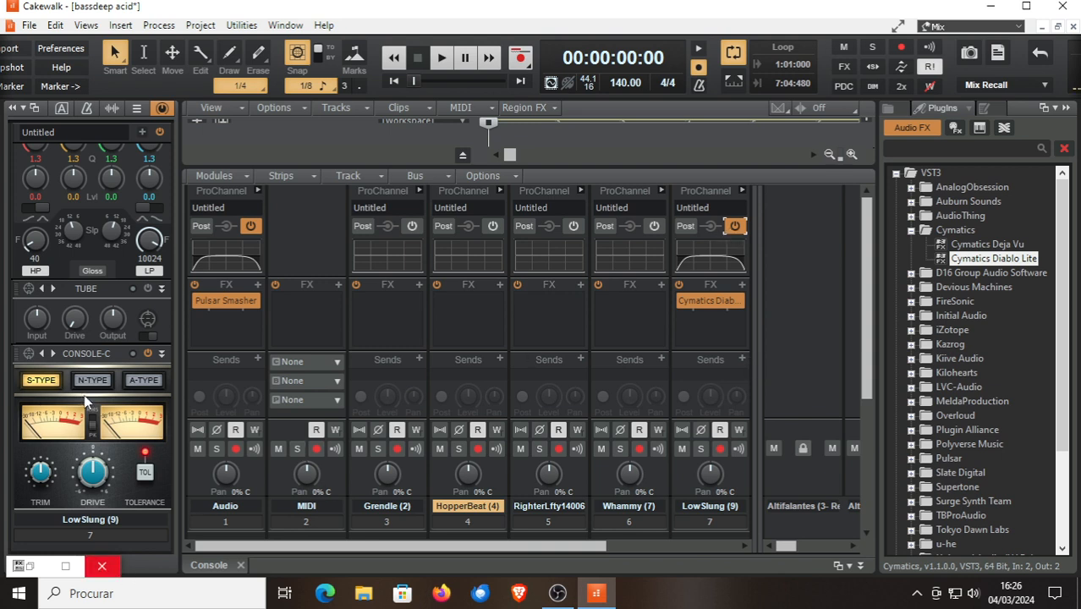
Examine the compressor, EQ, Tube and Console-C modules in LowSlung (9)'s ProChannel
{"action": "scroll", "coordinate": [86, 401], "scroll_direction": "up", "scroll_amount": 5}
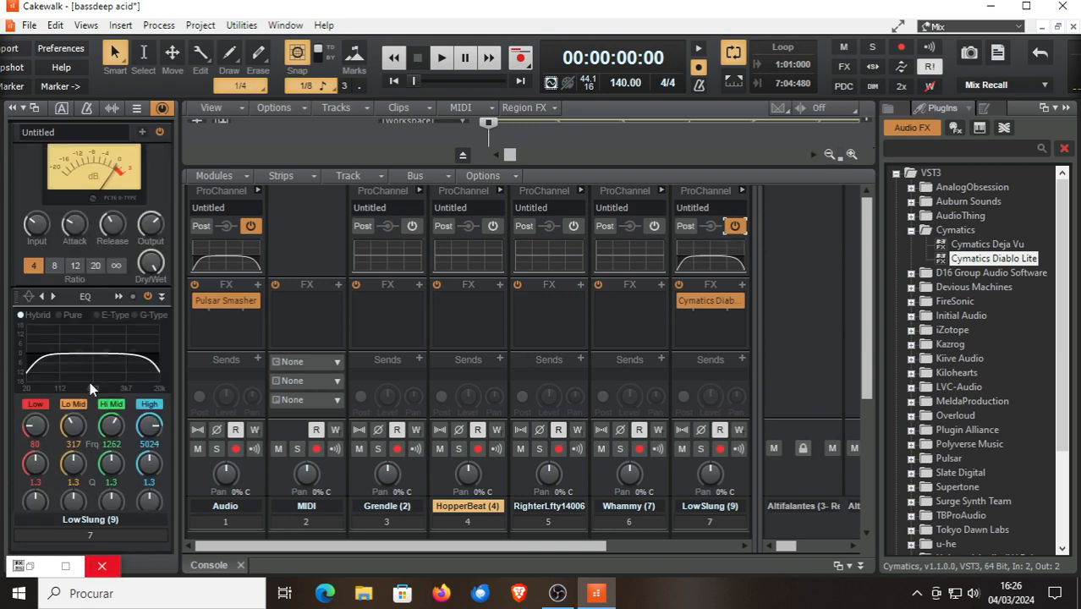
{"action": "scroll", "coordinate": [90, 381], "scroll_direction": "down", "scroll_amount": 4}
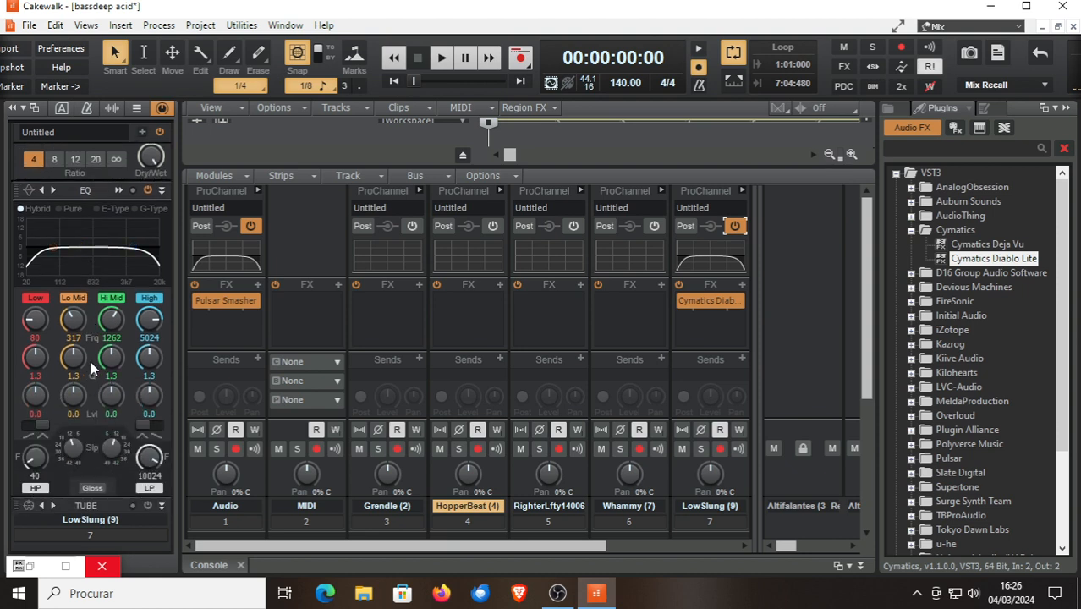
{"action": "scroll", "coordinate": [90, 362], "scroll_direction": "down", "scroll_amount": 4}
{"action": "scroll", "coordinate": [95, 374], "scroll_direction": "down", "scroll_amount": 3}
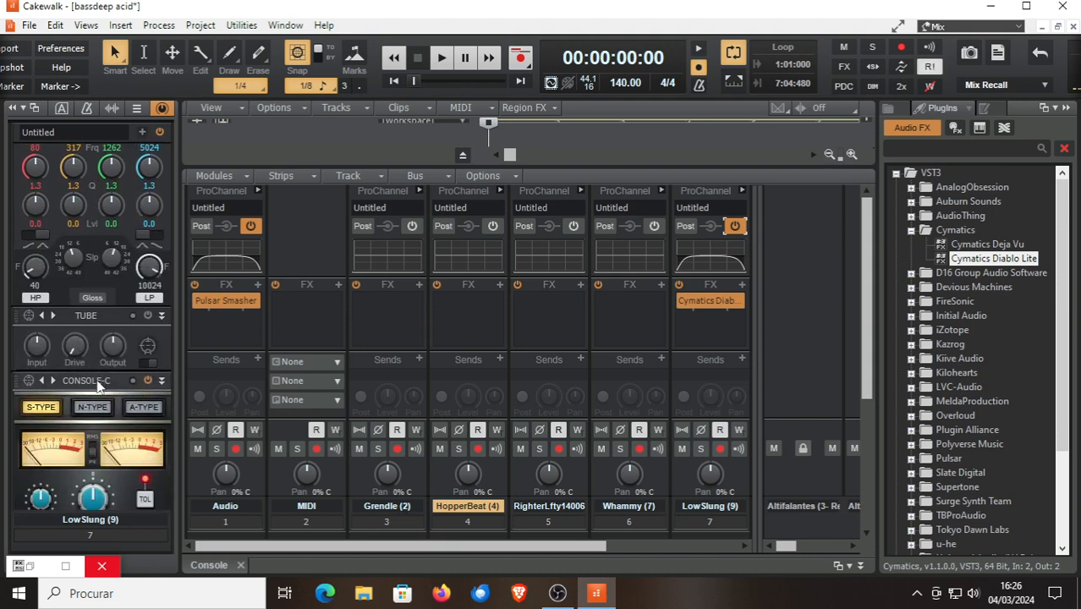
{"action": "scroll", "coordinate": [108, 442], "scroll_direction": "up", "scroll_amount": 6}
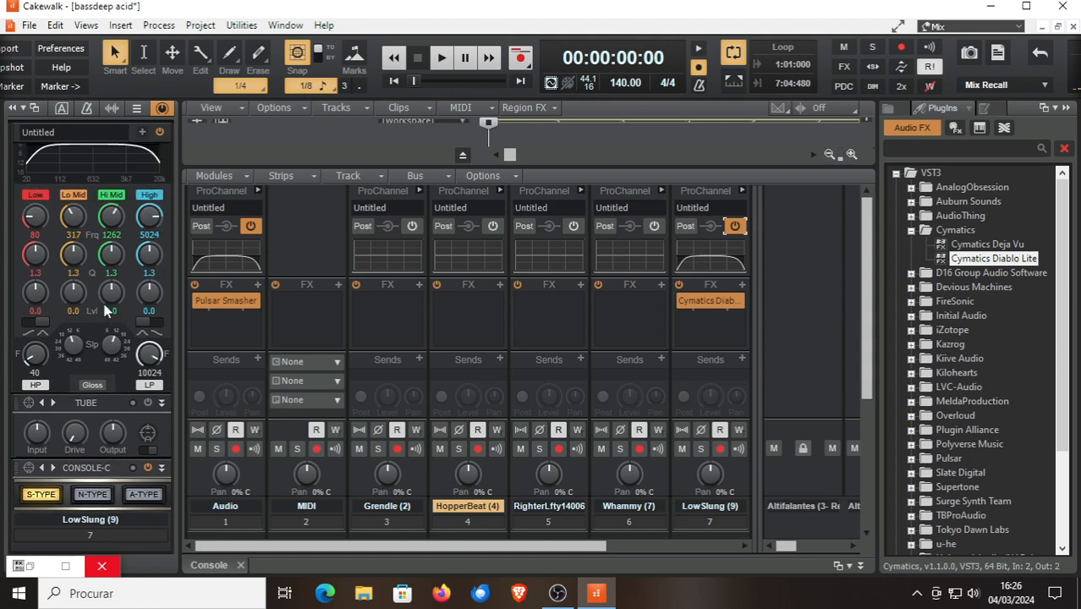
Switch to the Arranger workspace and look through the project's tracks
{"action": "left_click", "coordinate": [1018, 26]}
{"action": "left_click", "coordinate": [964, 80]}
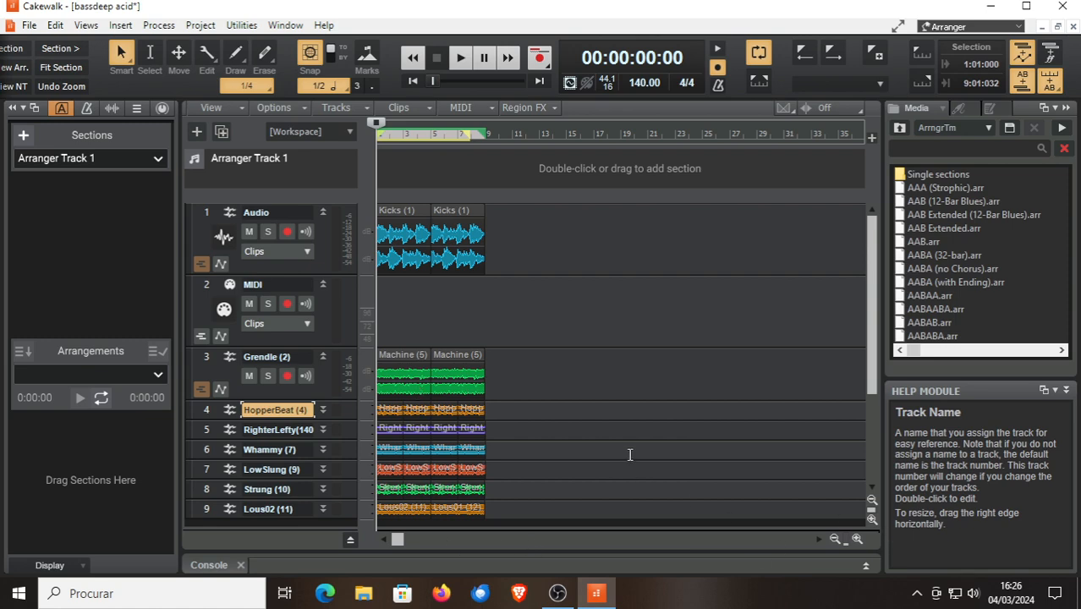
{"action": "scroll", "coordinate": [612, 446], "scroll_direction": "down", "scroll_amount": 1}
{"action": "scroll", "coordinate": [612, 446], "scroll_direction": "down", "scroll_amount": 2}
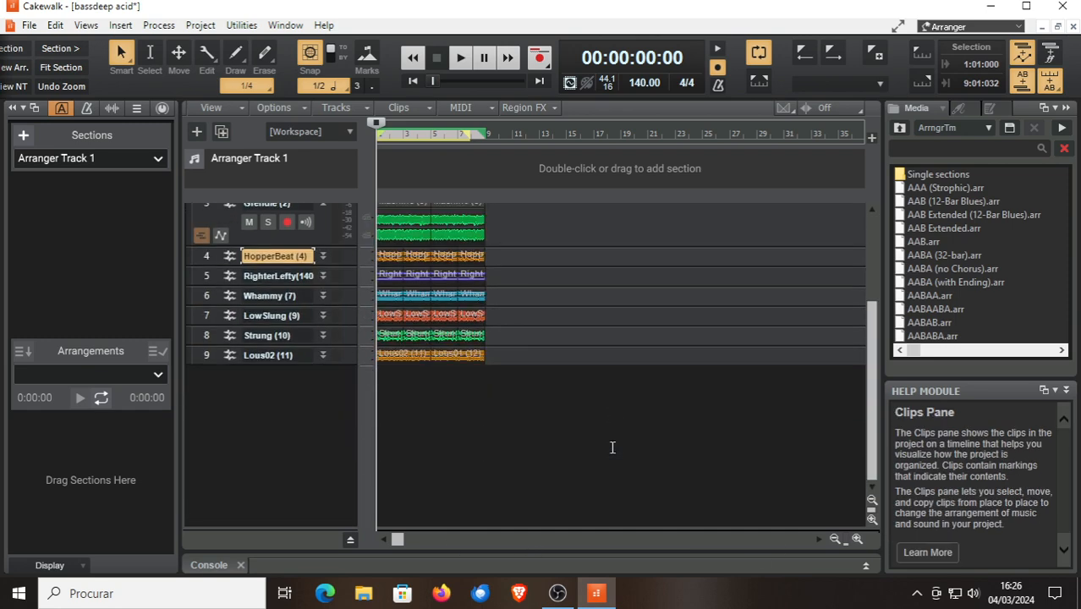
{"action": "scroll", "coordinate": [613, 448], "scroll_direction": "up", "scroll_amount": 3}
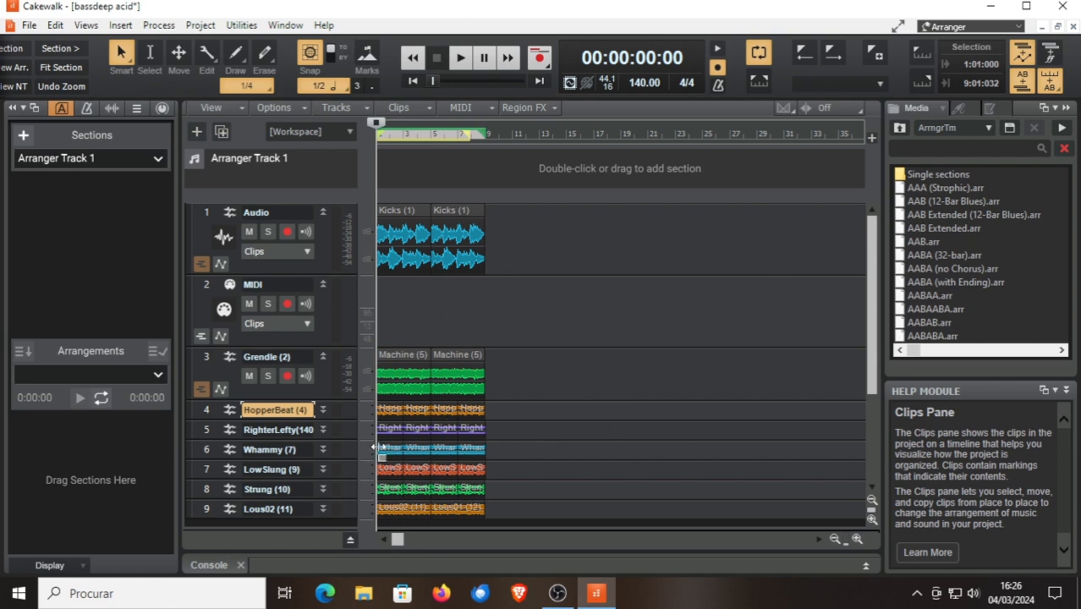
Go through the inspector's clip properties, track properties and ProChannel views for HopperBeat (4)
{"action": "left_click", "coordinate": [87, 108]}
{"action": "left_click", "coordinate": [111, 109]}
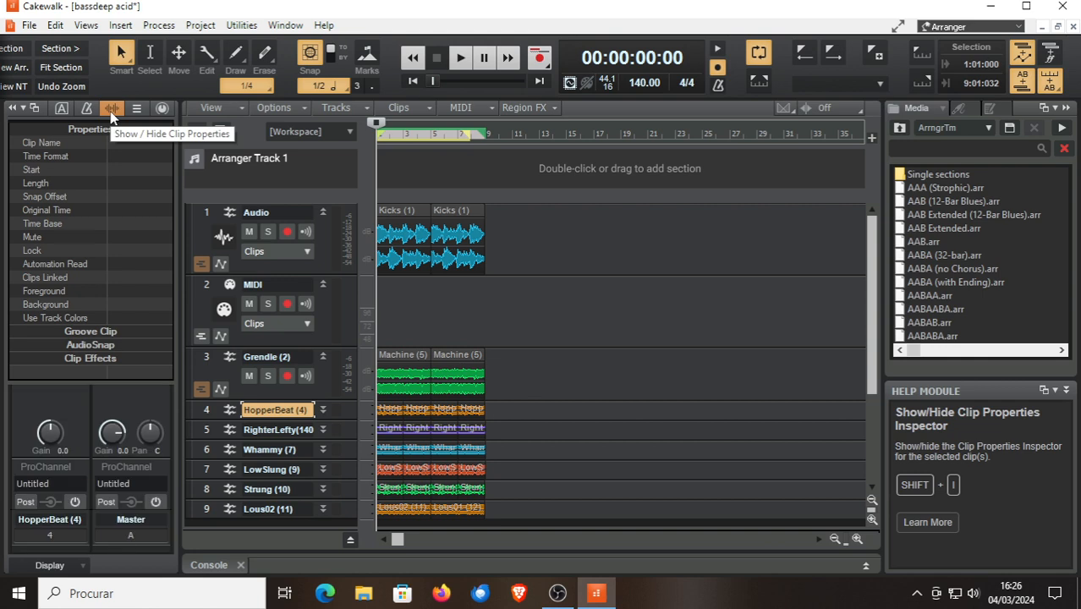
{"action": "left_click", "coordinate": [138, 109]}
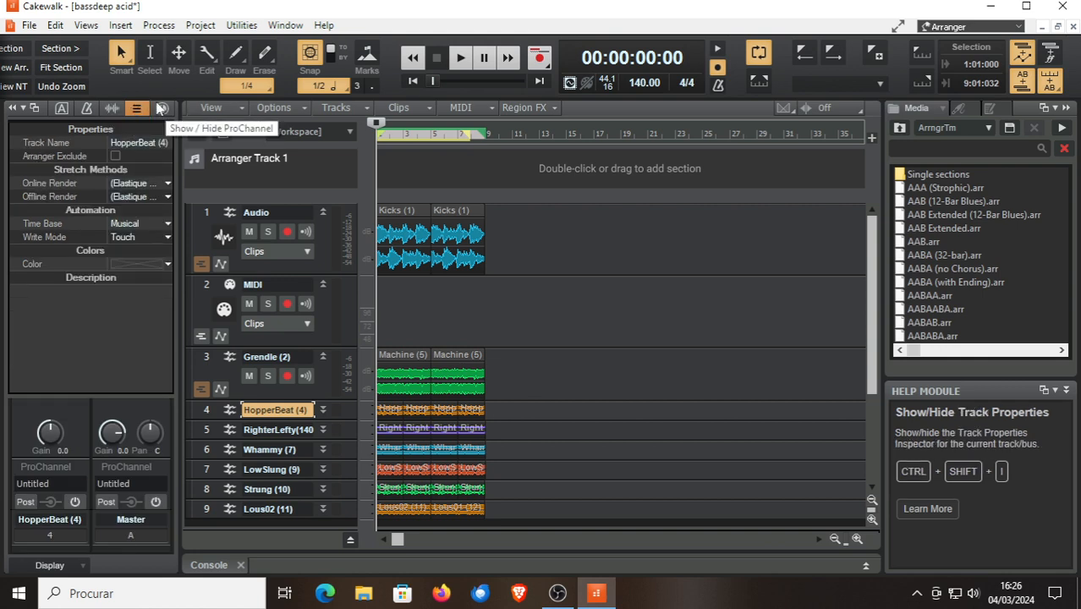
{"action": "left_click", "coordinate": [161, 109]}
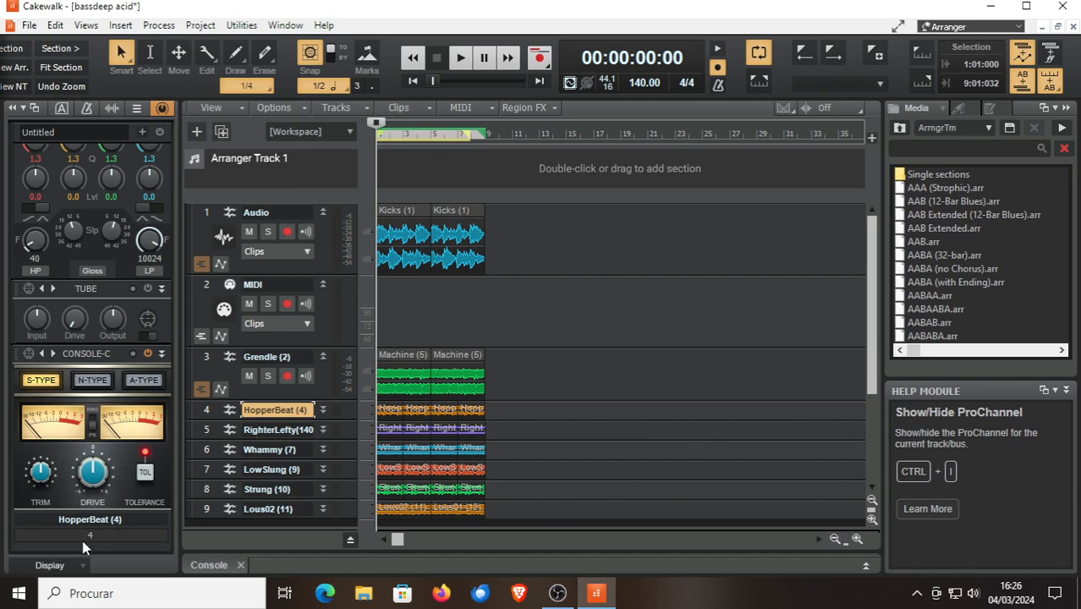
Switch the inspected track to Audio and examine its ProChannel modules
{"action": "left_click", "coordinate": [97, 517]}
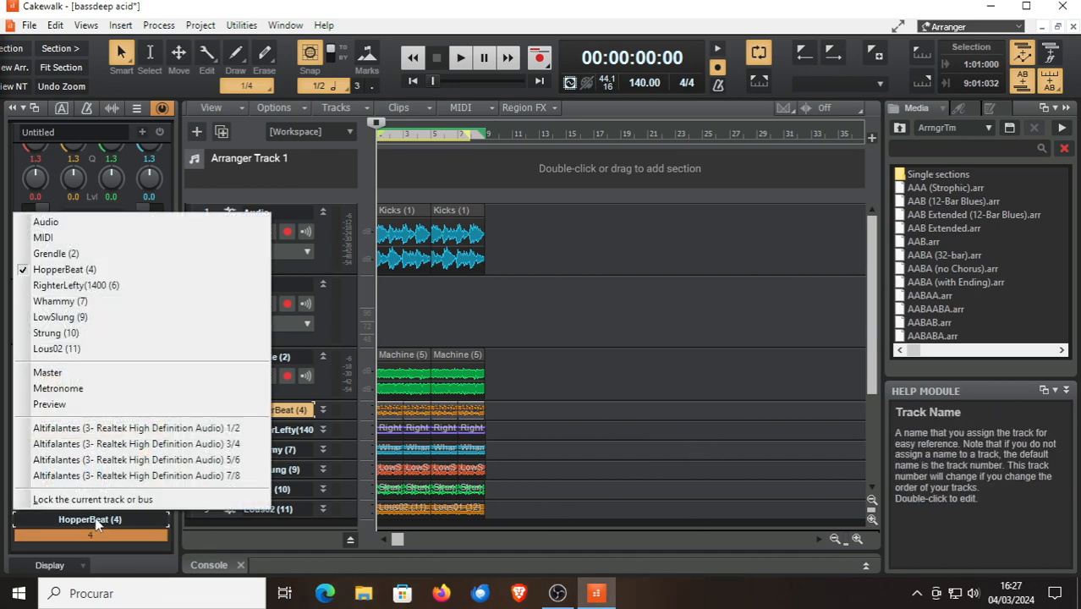
{"action": "left_click", "coordinate": [104, 217]}
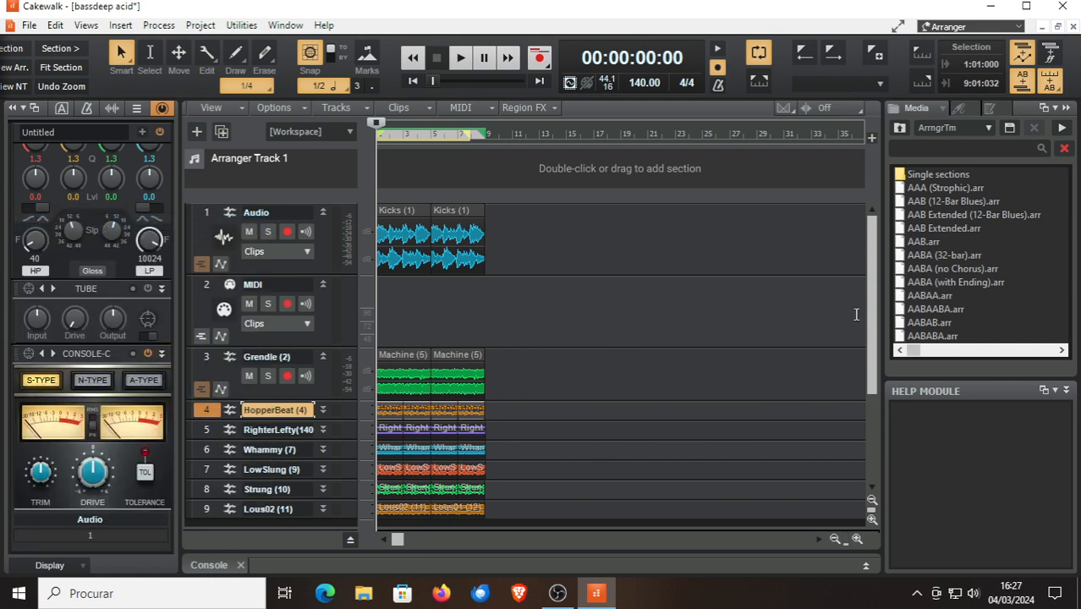
{"action": "scroll", "coordinate": [91, 448], "scroll_direction": "up", "scroll_amount": 5}
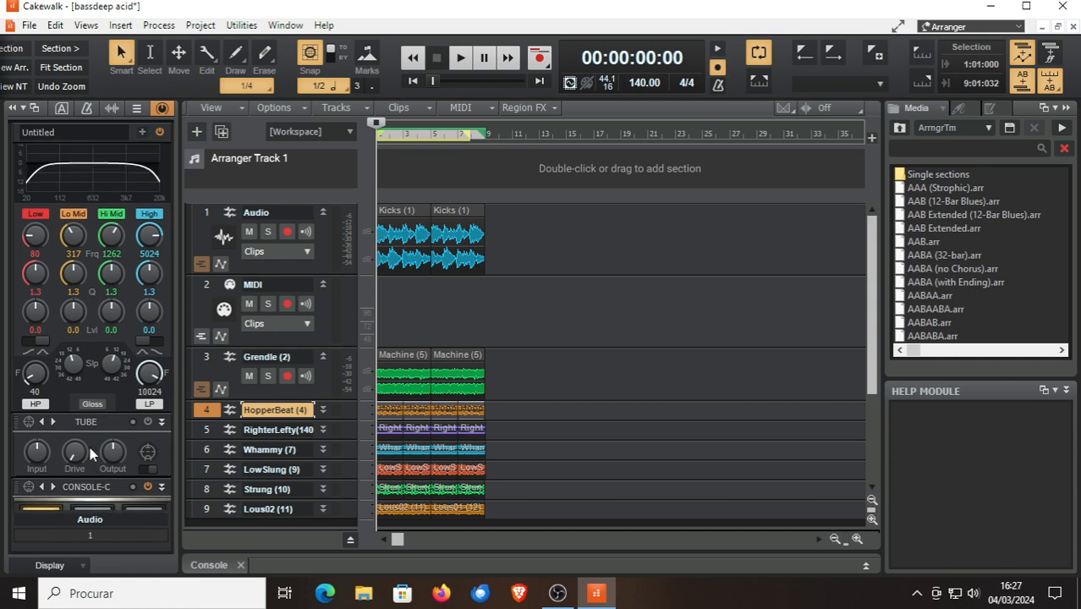
Show the clip properties in the inspector and examine the Audio and Master channel strips down to their faders
{"action": "left_click", "coordinate": [113, 109]}
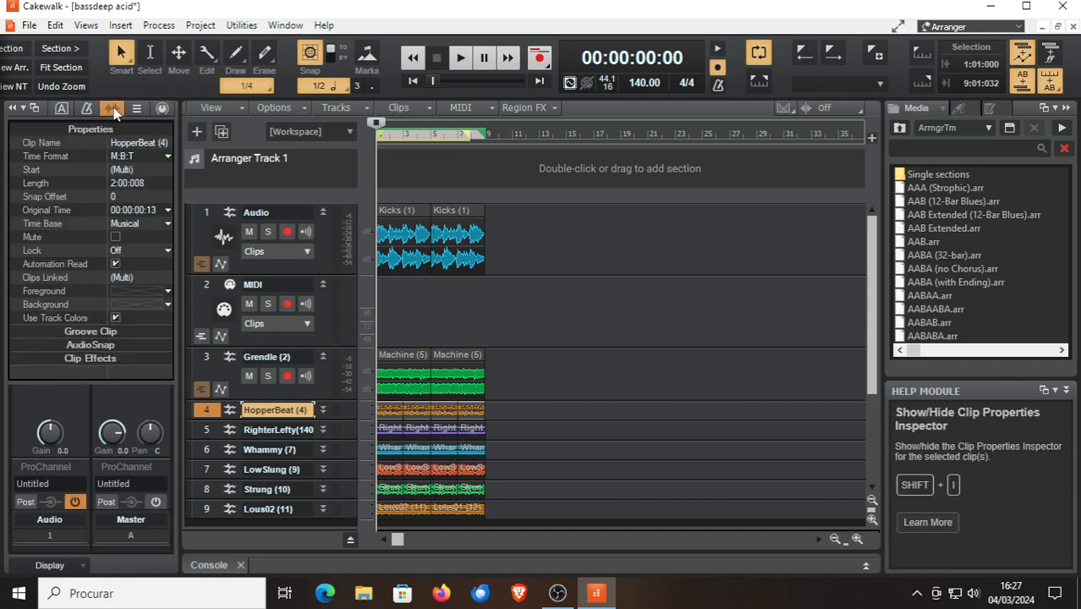
{"action": "scroll", "coordinate": [111, 508], "scroll_direction": "down", "scroll_amount": 3}
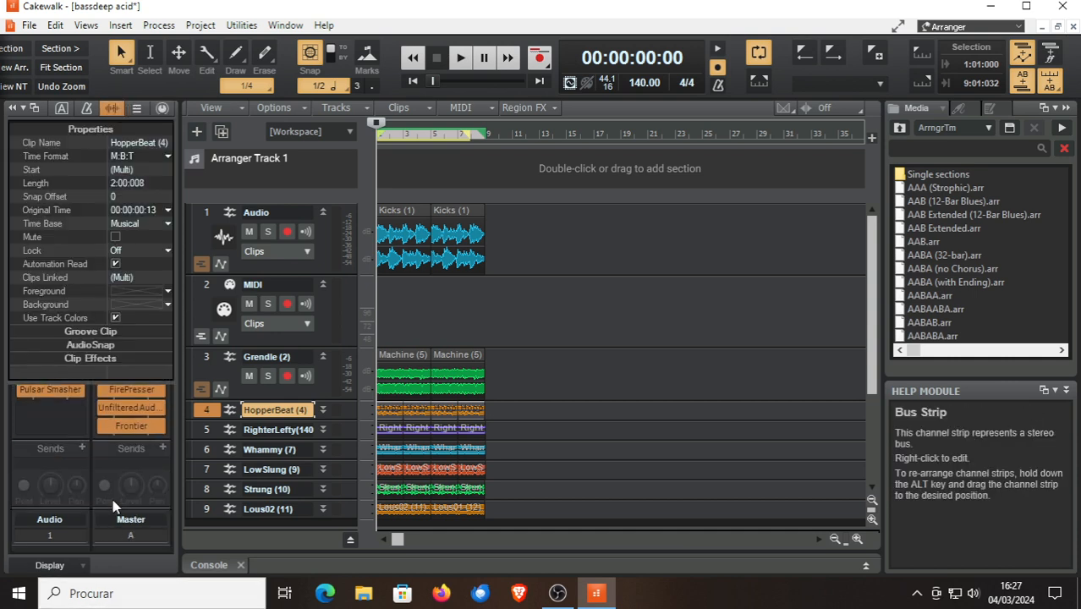
{"action": "scroll", "coordinate": [114, 494], "scroll_direction": "down", "scroll_amount": 3}
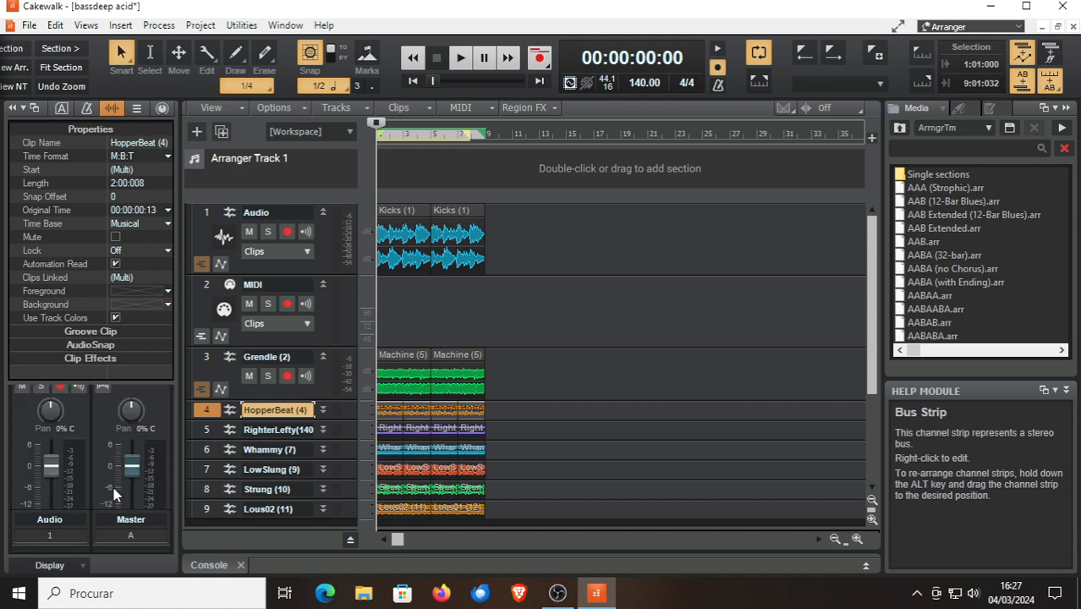
{"action": "left_click", "coordinate": [115, 318]}
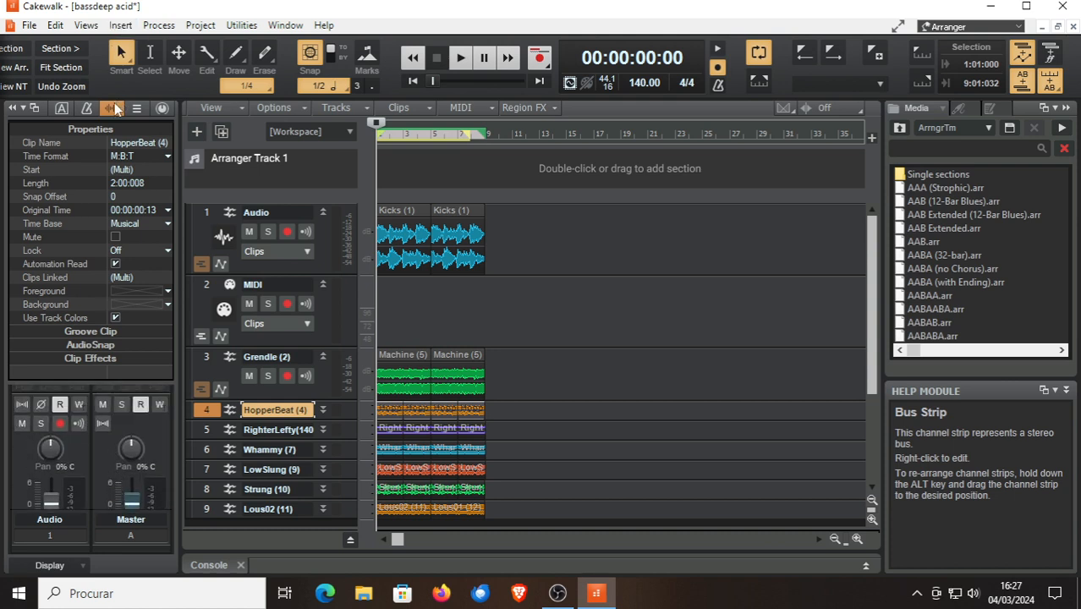
{"action": "scroll", "coordinate": [92, 472], "scroll_direction": "down", "scroll_amount": 3}
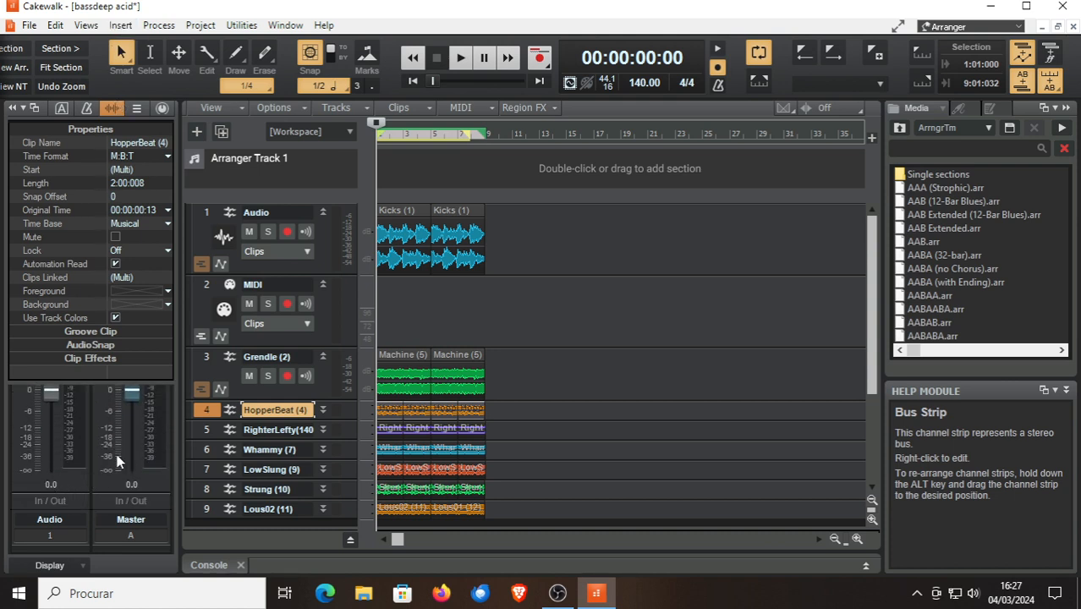
Switch back to the Mix workspace and show HopperBeat (4)'s ProChannel in the inspector
{"action": "left_click", "coordinate": [1020, 27]}
{"action": "left_click", "coordinate": [946, 127]}
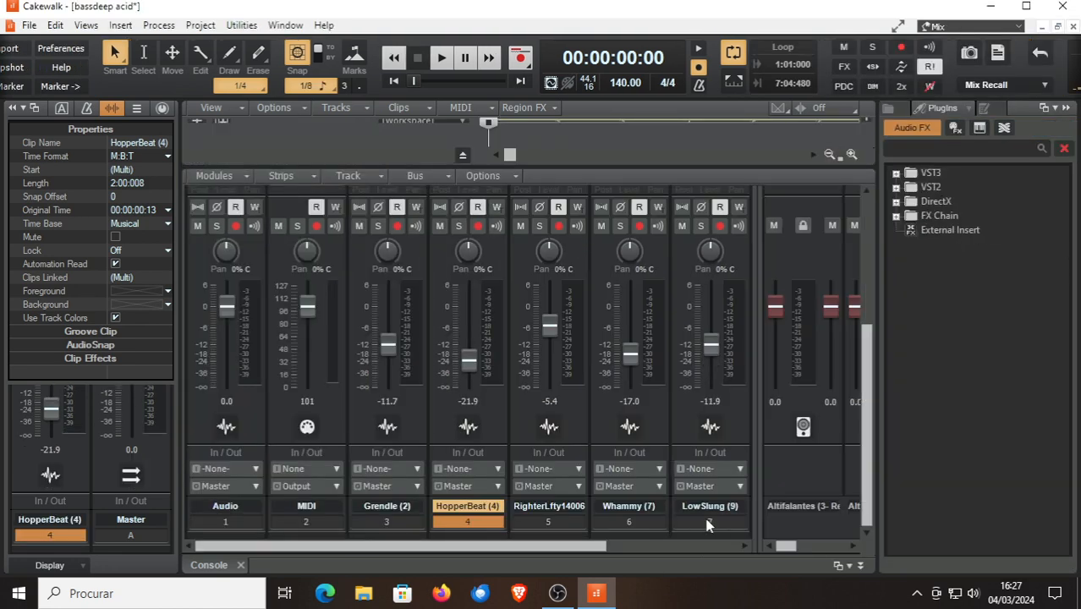
{"action": "left_click_drag", "start_coordinate": [578, 547], "coordinate": [472, 489]}
{"action": "left_click", "coordinate": [161, 107]}
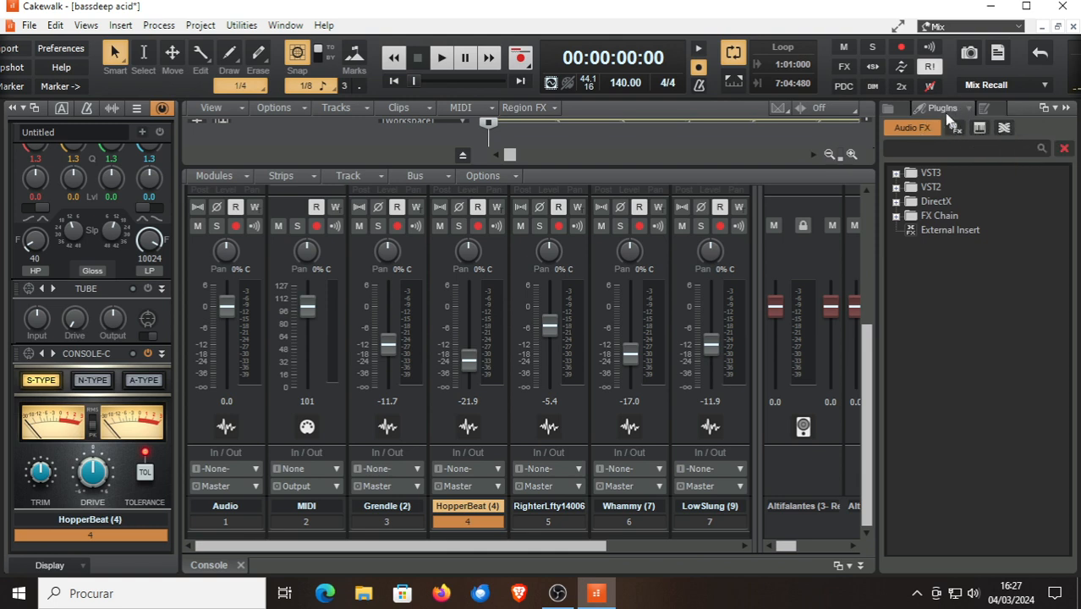
Browse in the media browser from the Audio Library up to the drive root and into Utilizadores, studio and Ambiente de trabalho
{"action": "left_click", "coordinate": [891, 106]}
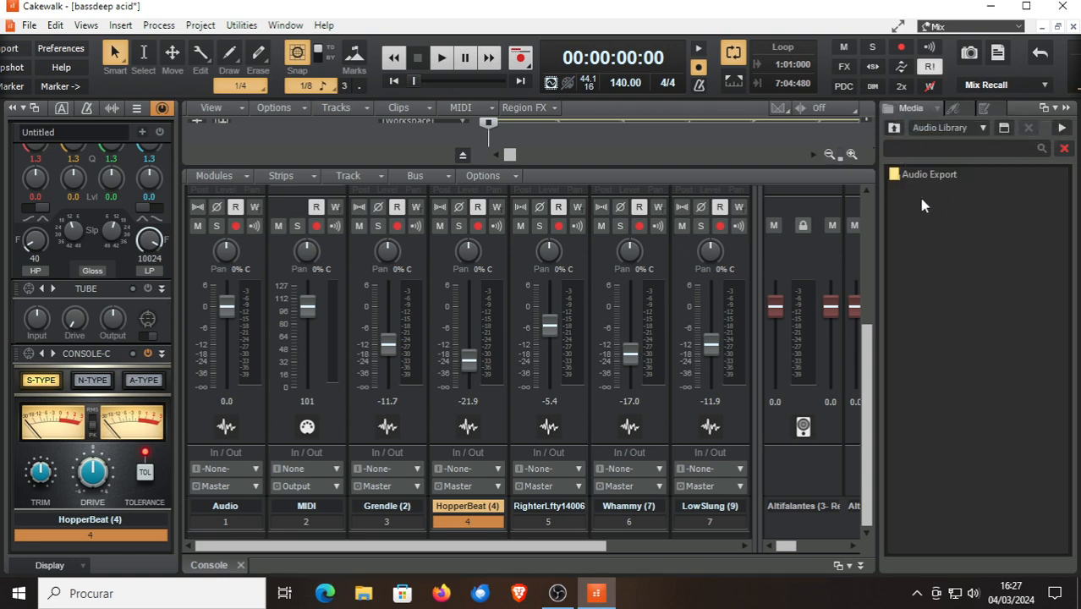
{"action": "left_click", "coordinate": [894, 127]}
{"action": "left_click", "coordinate": [894, 128]}
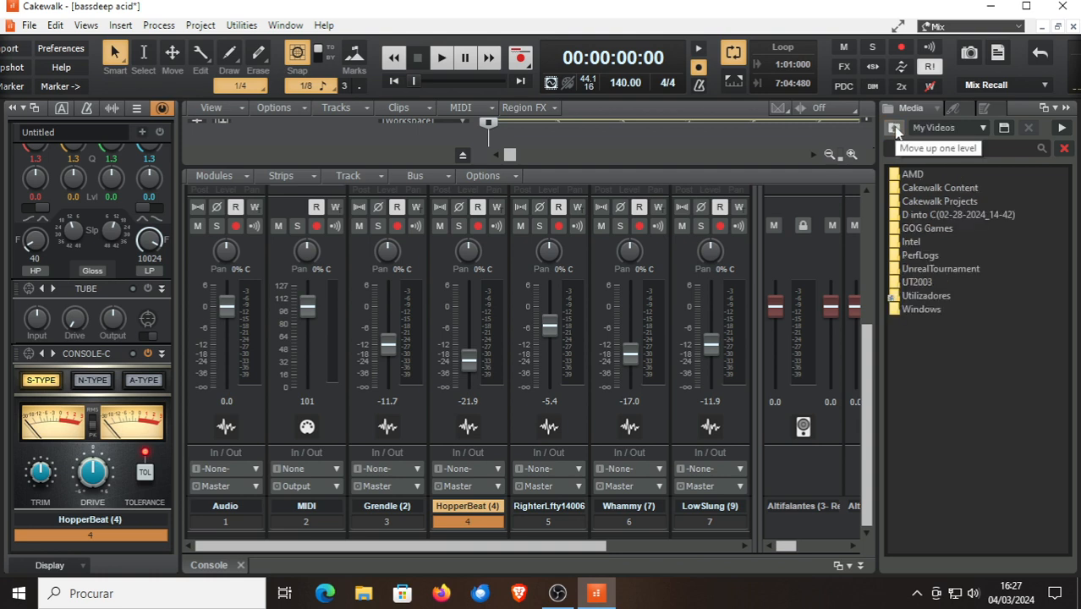
{"action": "double_click", "coordinate": [926, 297]}
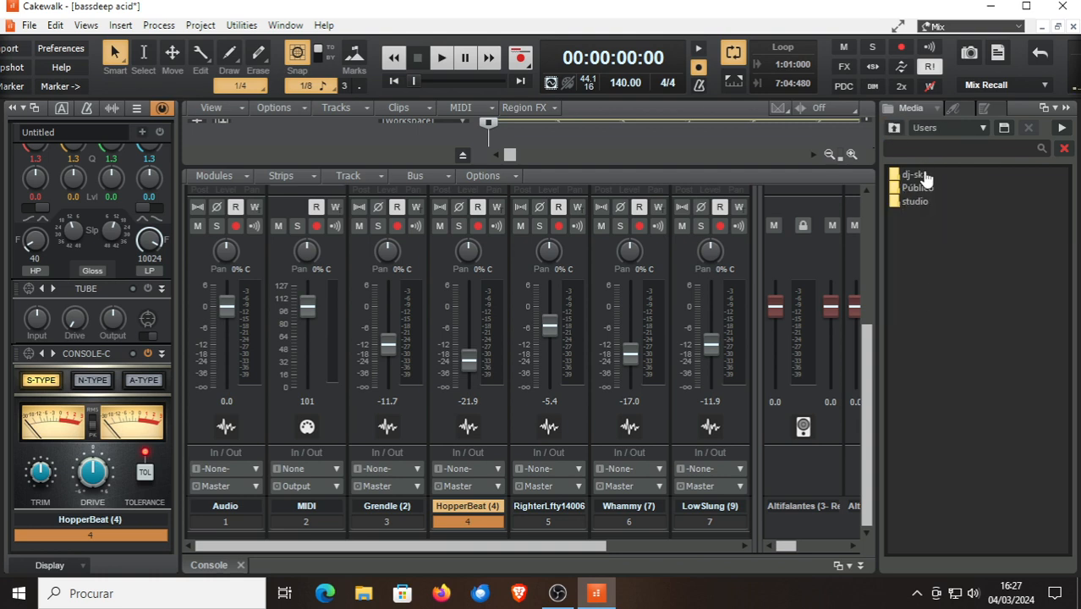
{"action": "left_click", "coordinate": [915, 204]}
{"action": "double_click", "coordinate": [916, 204]}
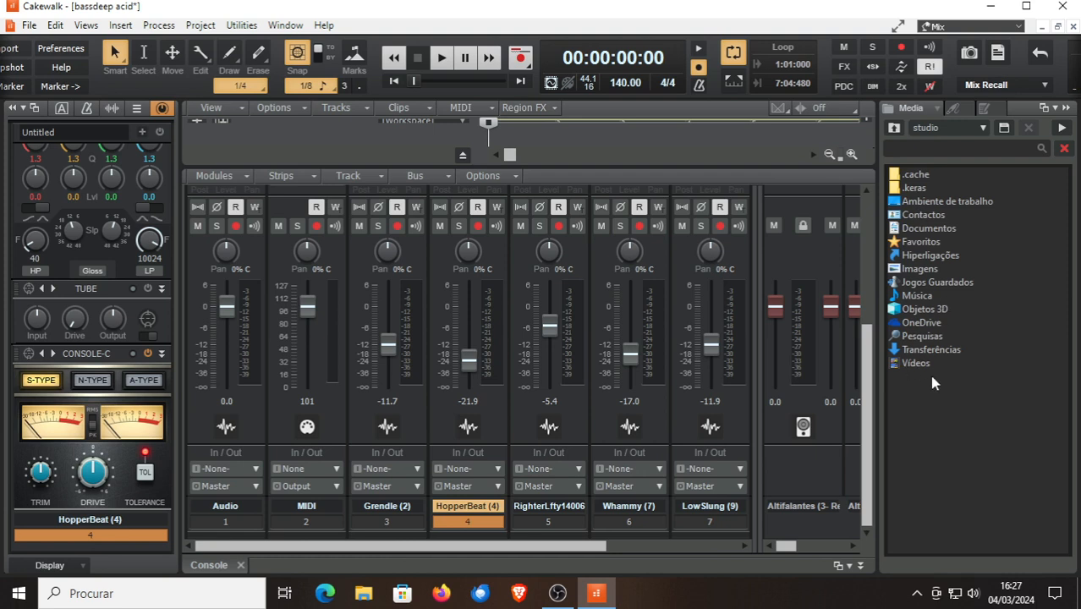
{"action": "left_click", "coordinate": [922, 203]}
{"action": "double_click", "coordinate": [922, 205]}
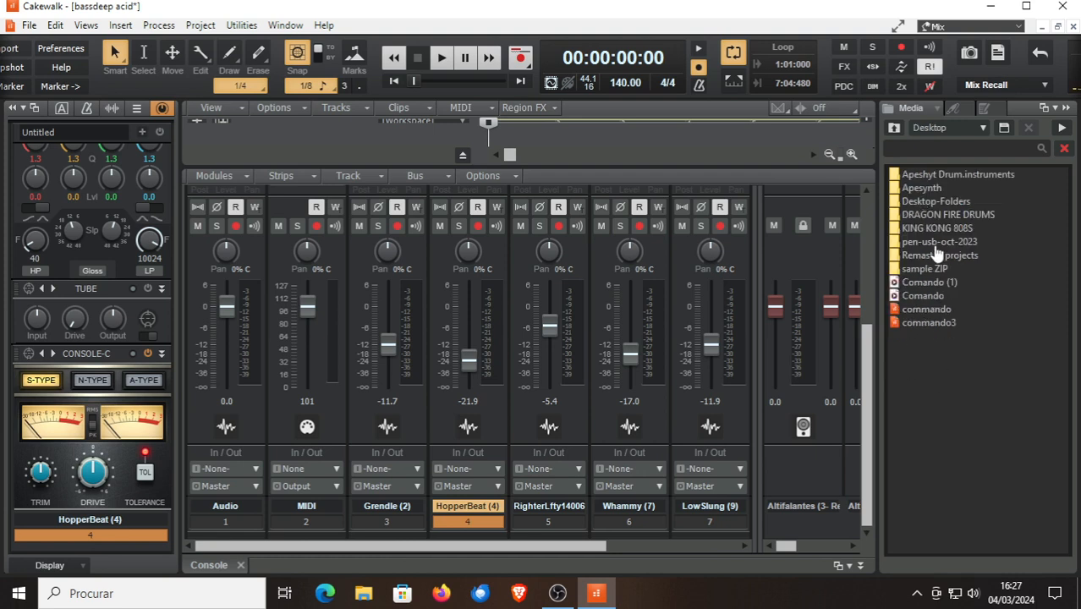
Browse the media browser through Desktop-Folders and Samples cd to the Cymatics vocal loops in CymtcPVL
{"action": "double_click", "coordinate": [929, 202]}
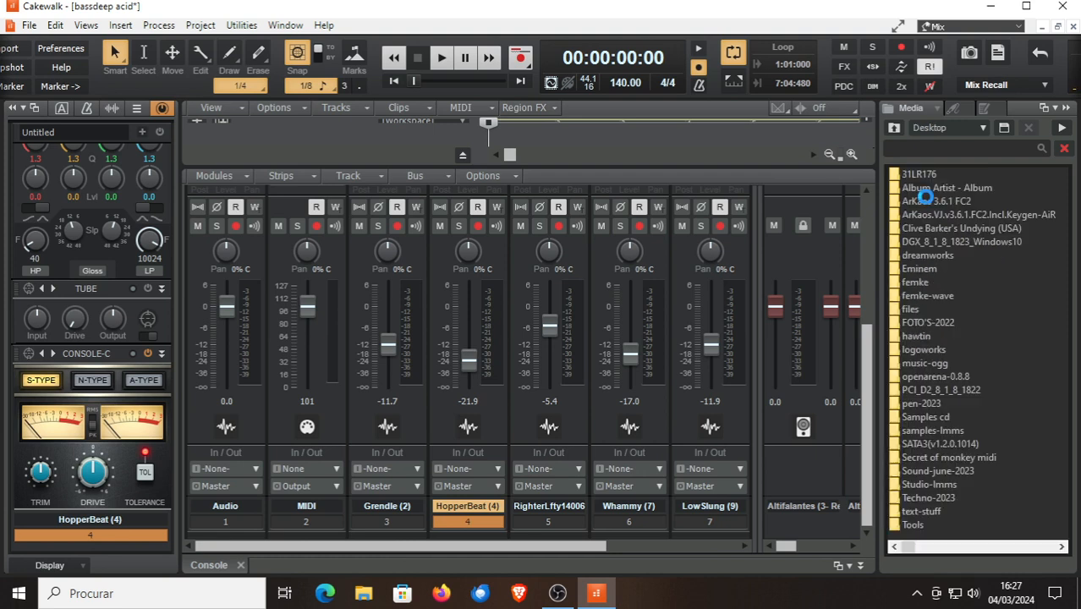
{"action": "left_click", "coordinate": [917, 417]}
{"action": "double_click", "coordinate": [914, 417]}
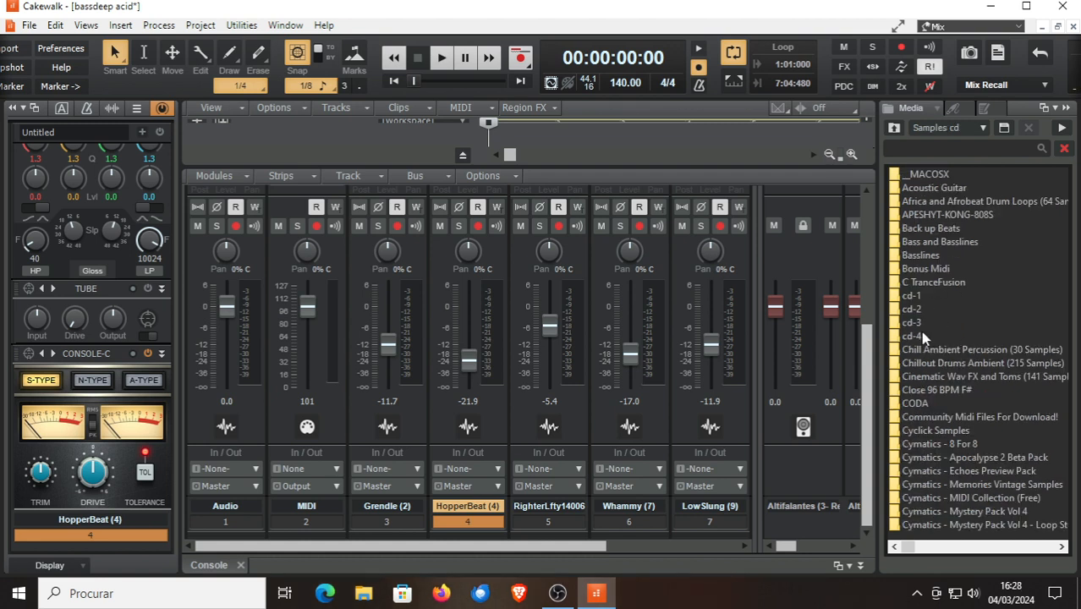
{"action": "double_click", "coordinate": [928, 444]}
{"action": "double_click", "coordinate": [943, 255]}
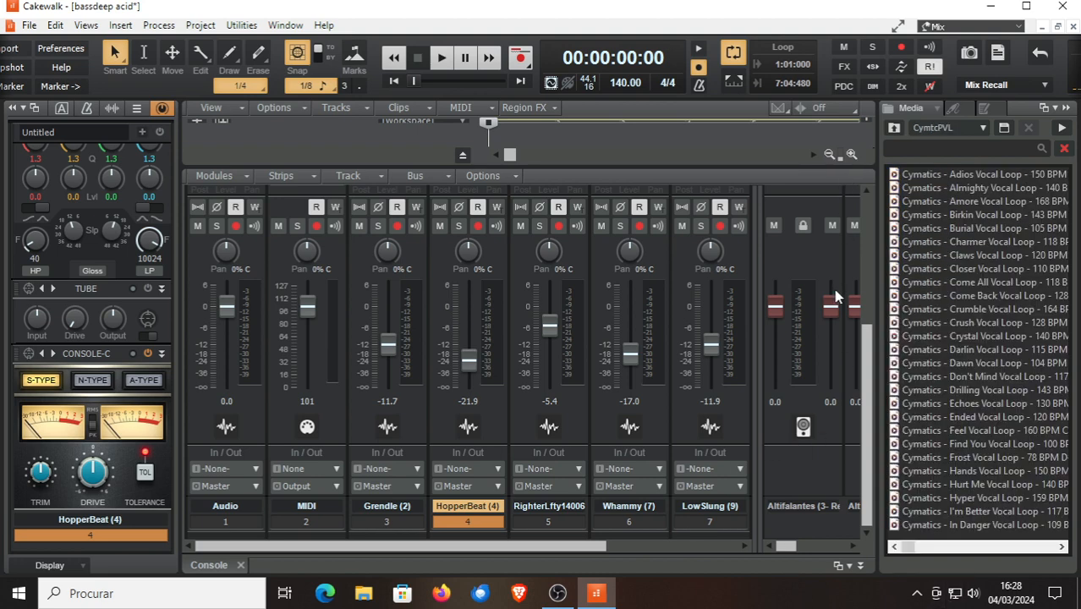
Switch from the media files to the plug-in browser and list the MIDI FX plug-ins
{"action": "left_click", "coordinate": [955, 107]}
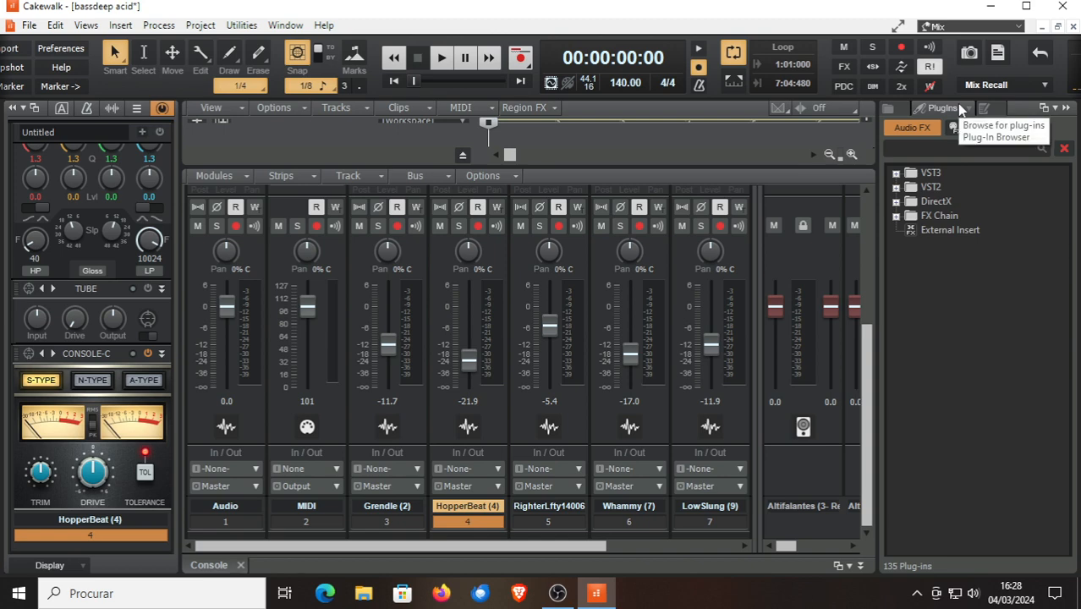
{"action": "left_click", "coordinate": [902, 110]}
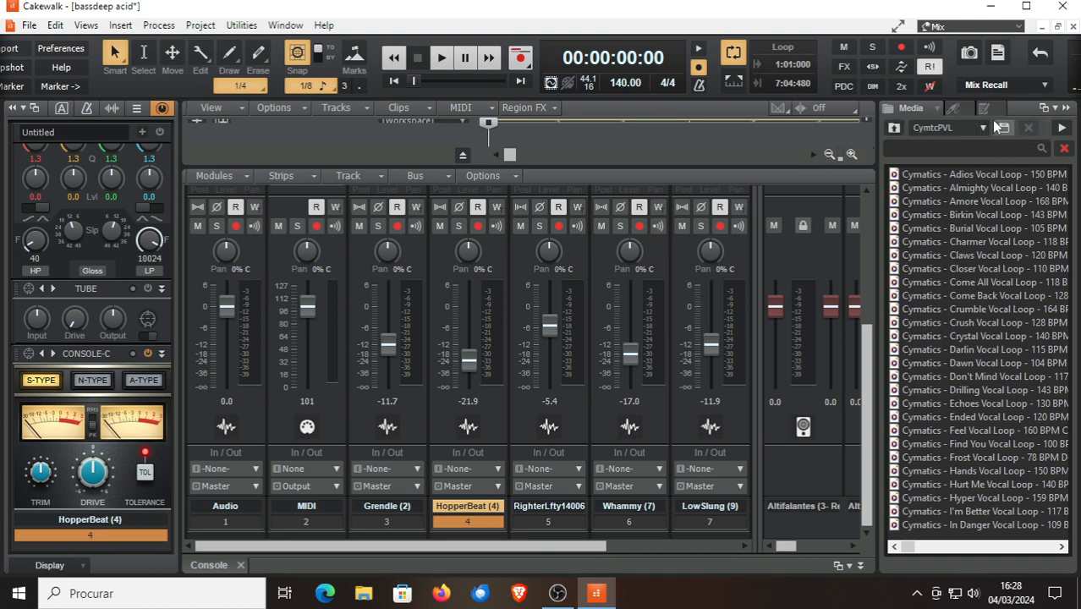
{"action": "left_click", "coordinate": [953, 109]}
{"action": "left_click", "coordinate": [956, 126]}
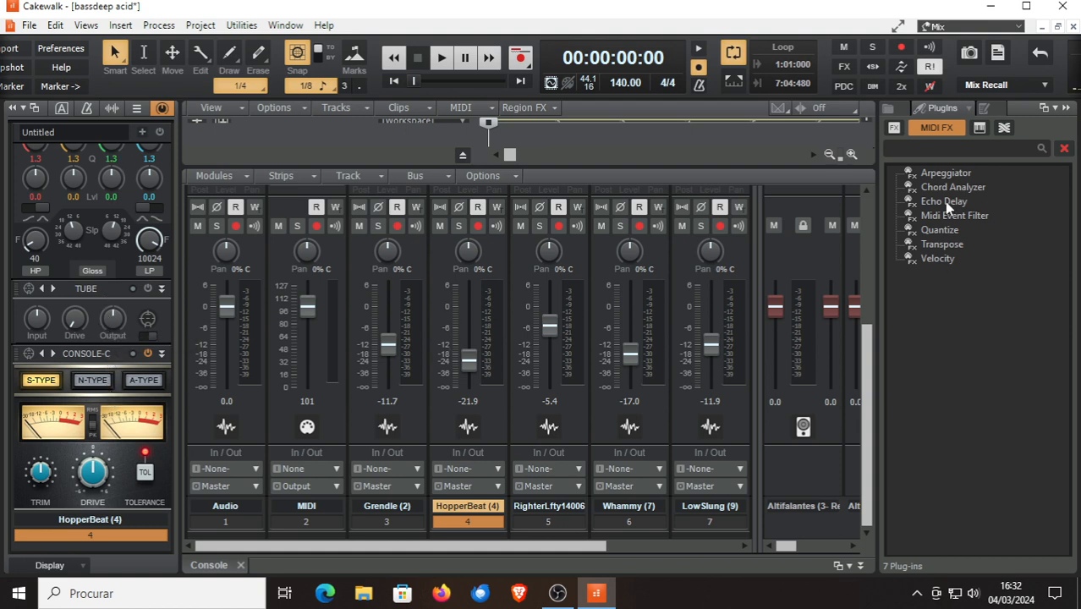
Check the plug-in browser's sorting options and expand the VST3 folder among the audio effects
{"action": "left_click", "coordinate": [942, 110]}
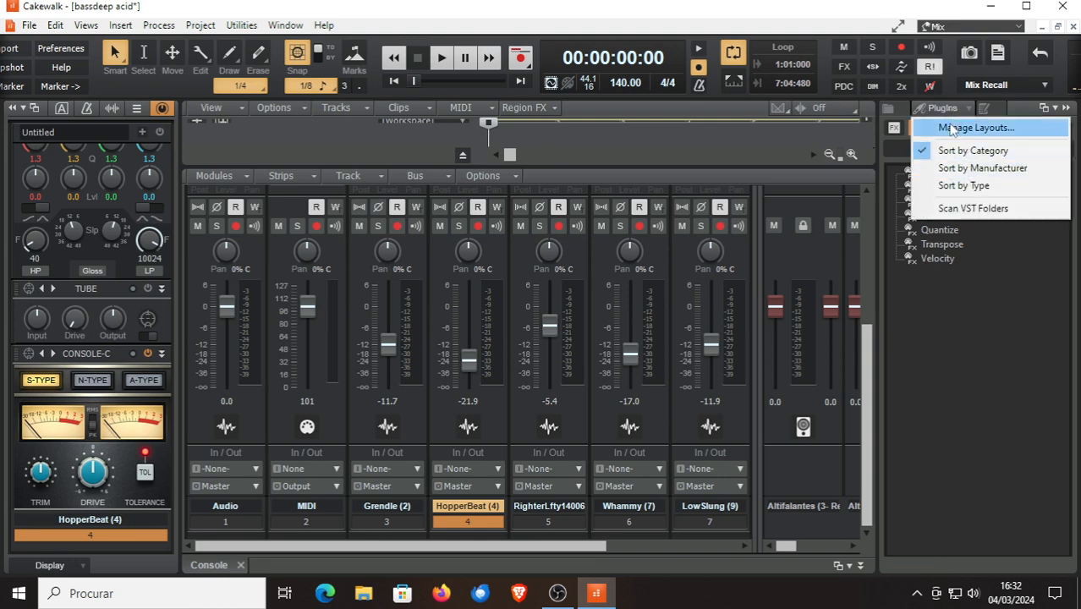
{"action": "left_click", "coordinate": [917, 302]}
{"action": "left_click", "coordinate": [894, 128]}
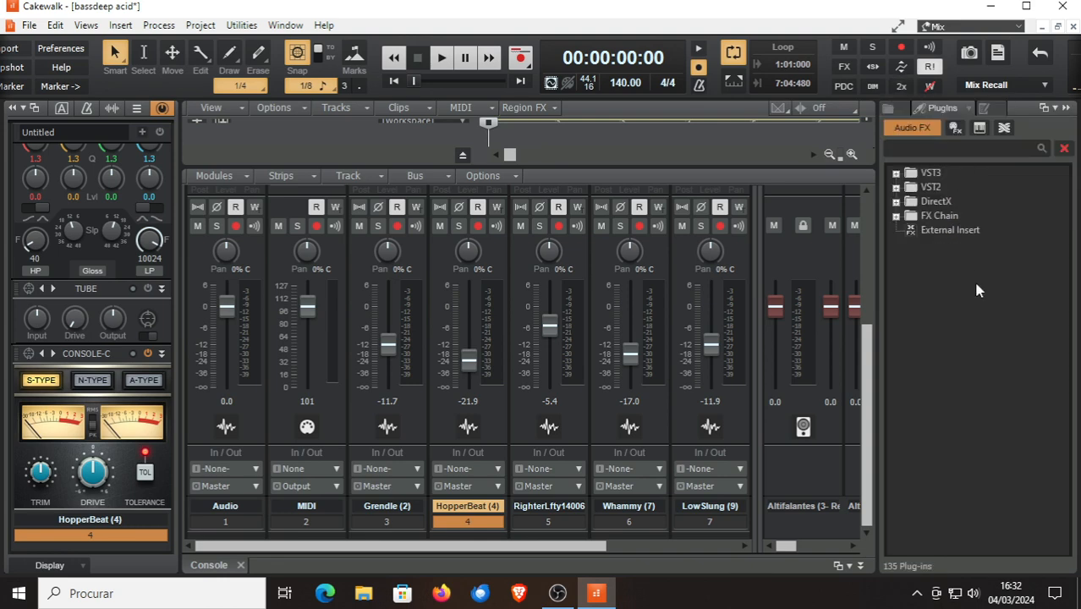
{"action": "left_click", "coordinate": [899, 174]}
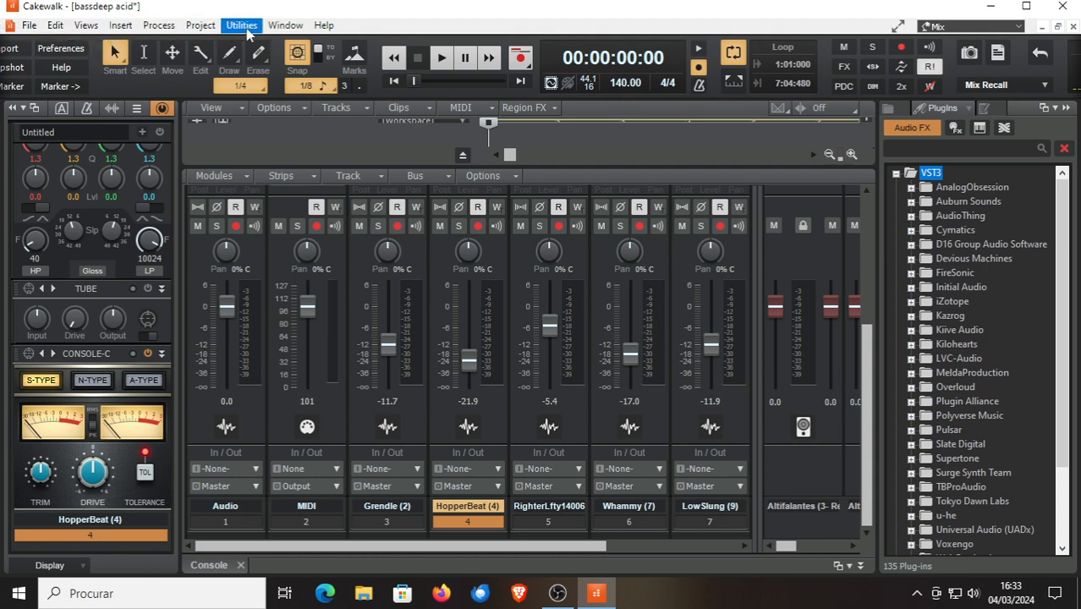
{"action": "left_click", "coordinate": [31, 25]}
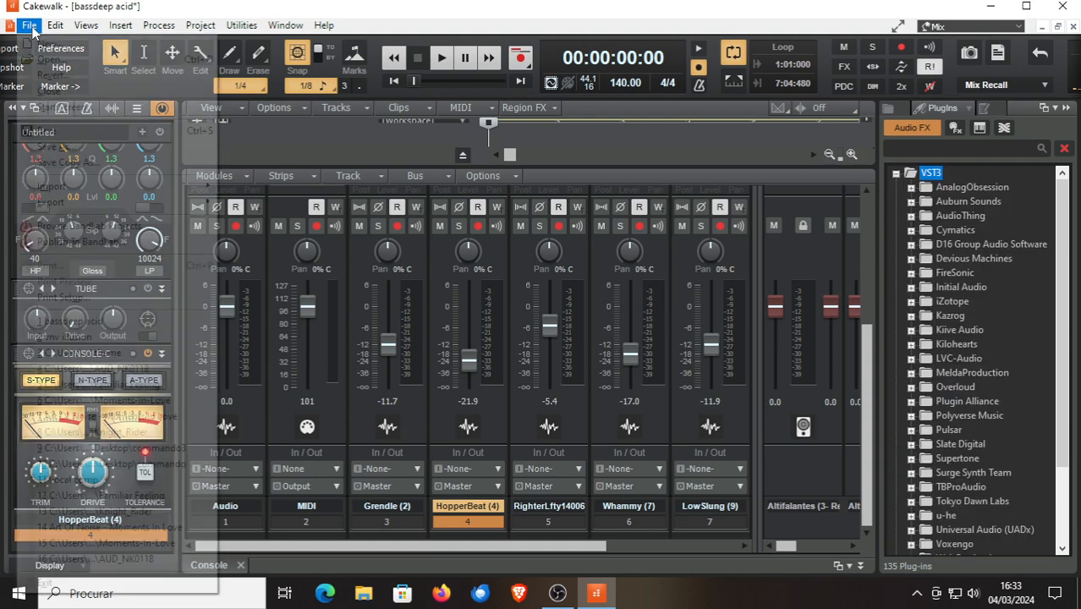
{"action": "mouse_move", "coordinate": [55, 26]}
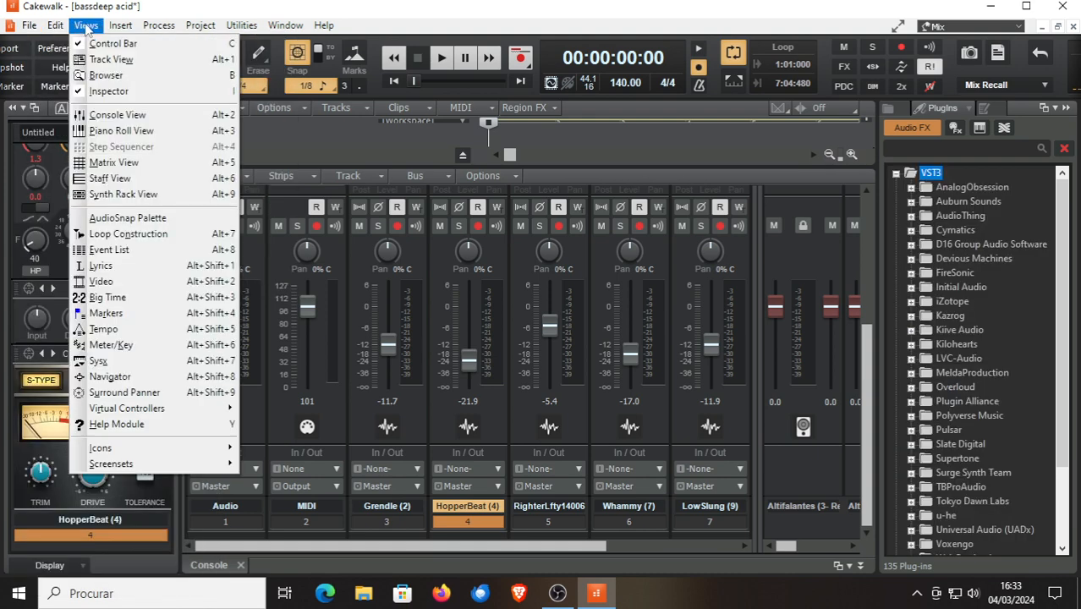
{"action": "mouse_move", "coordinate": [155, 28]}
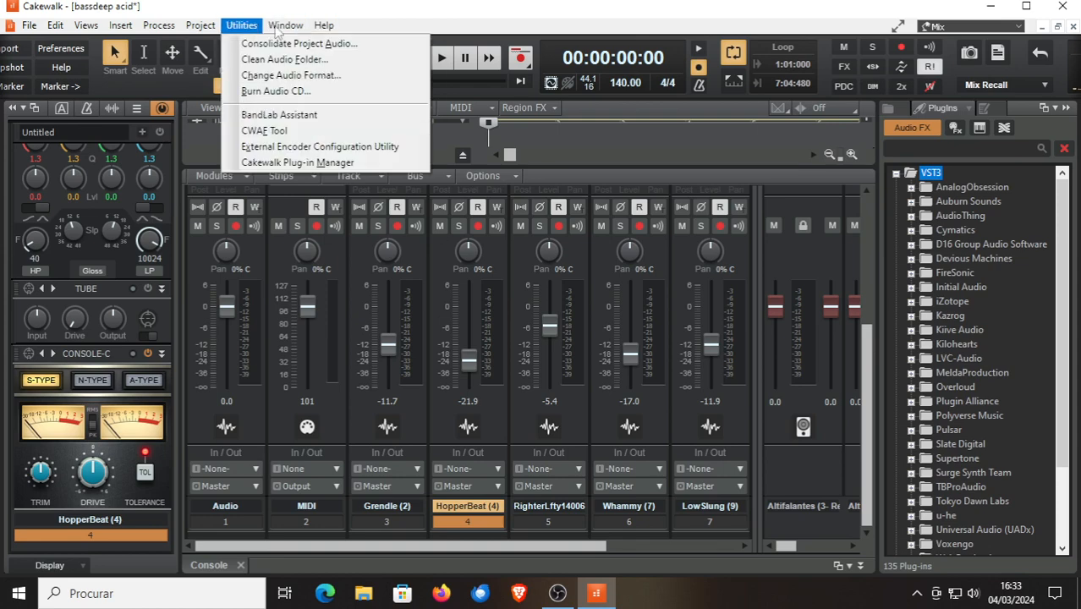
{"action": "left_click", "coordinate": [518, 6]}
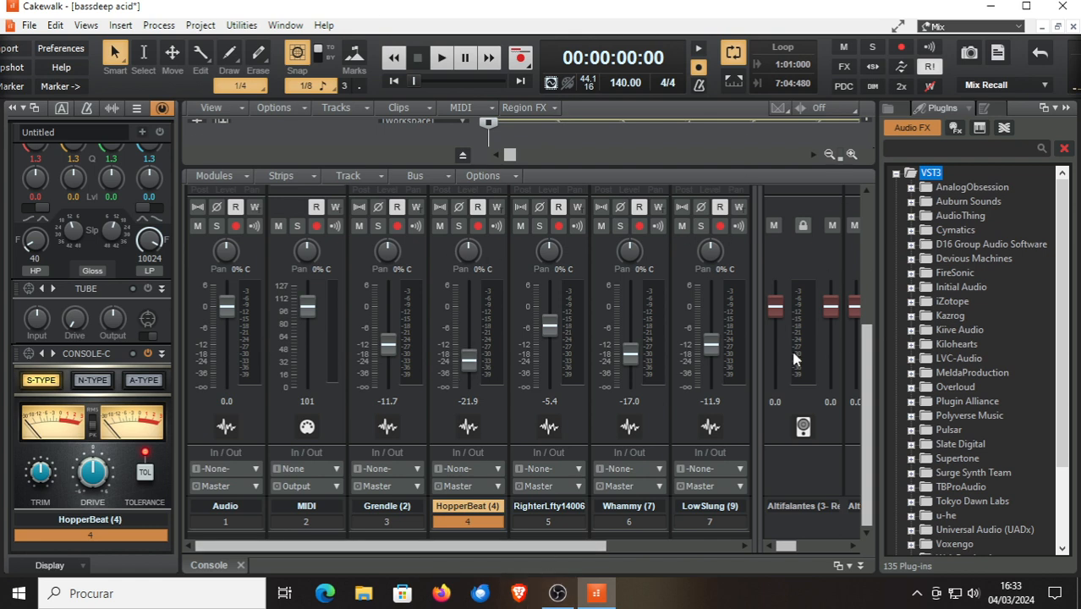
Maximize the program window and switch from the Mix to the Advanced workspace
{"action": "left_click", "coordinate": [1026, 7]}
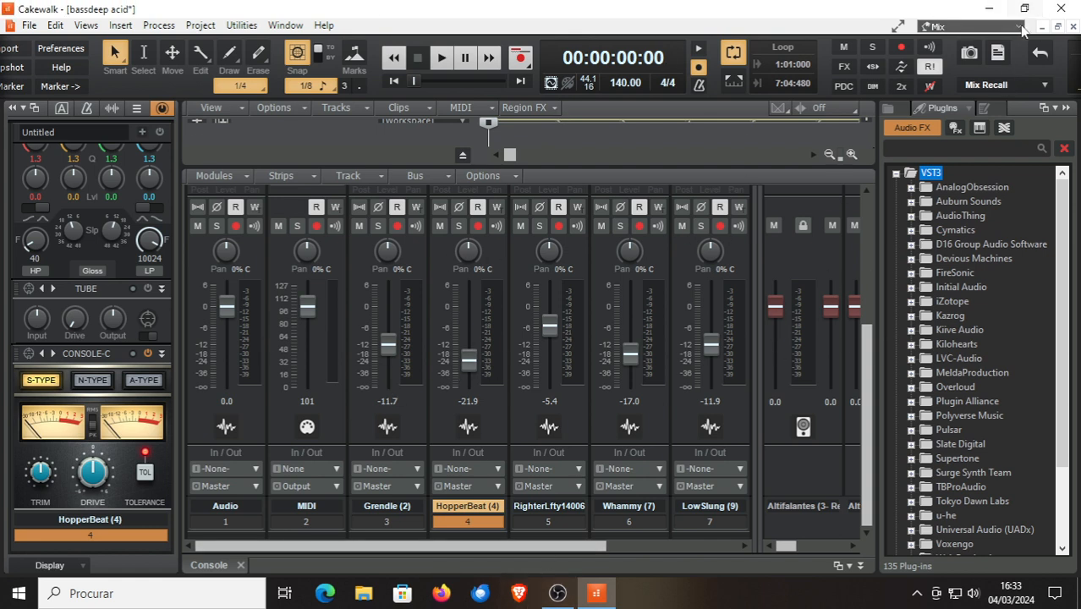
{"action": "left_click", "coordinate": [1019, 28]}
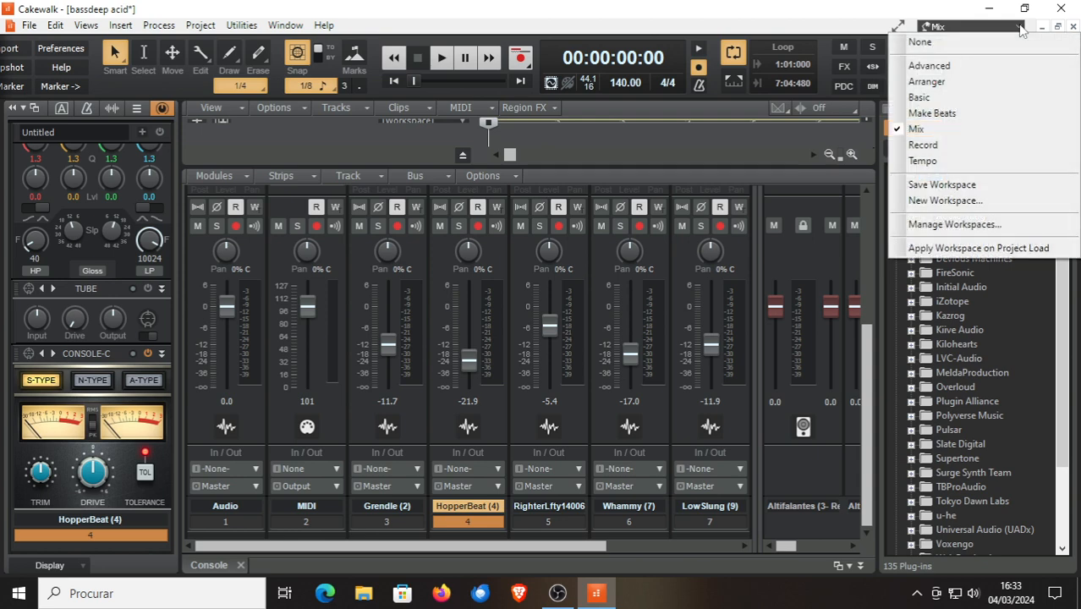
{"action": "left_click", "coordinate": [933, 66]}
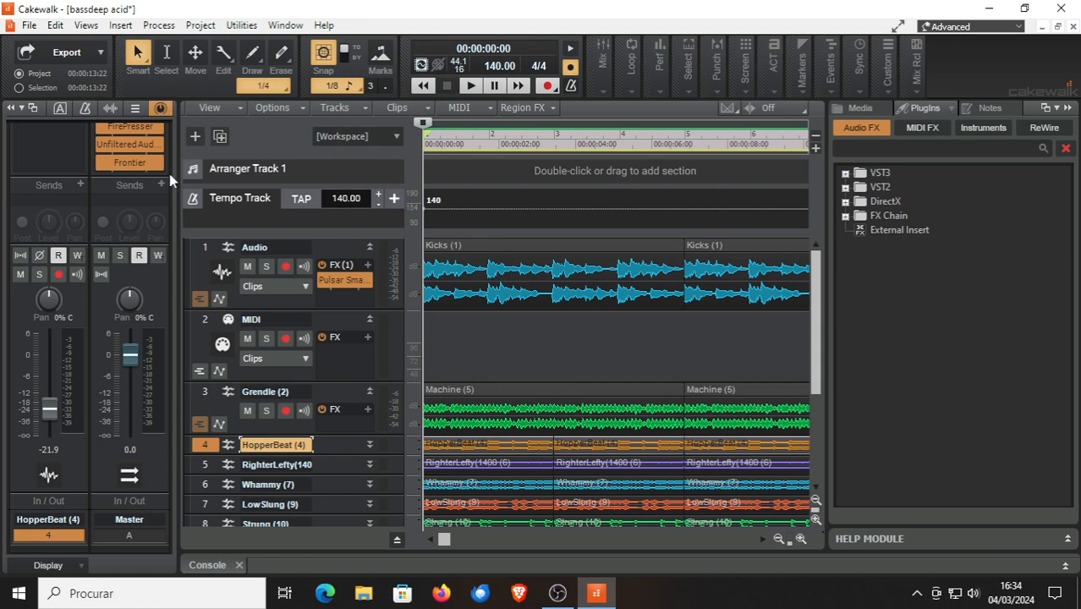
Examine HopperBeat (4)'s ProChannel, its clip properties in the inspector and the collapsed control bar modules
{"action": "left_click", "coordinate": [161, 108]}
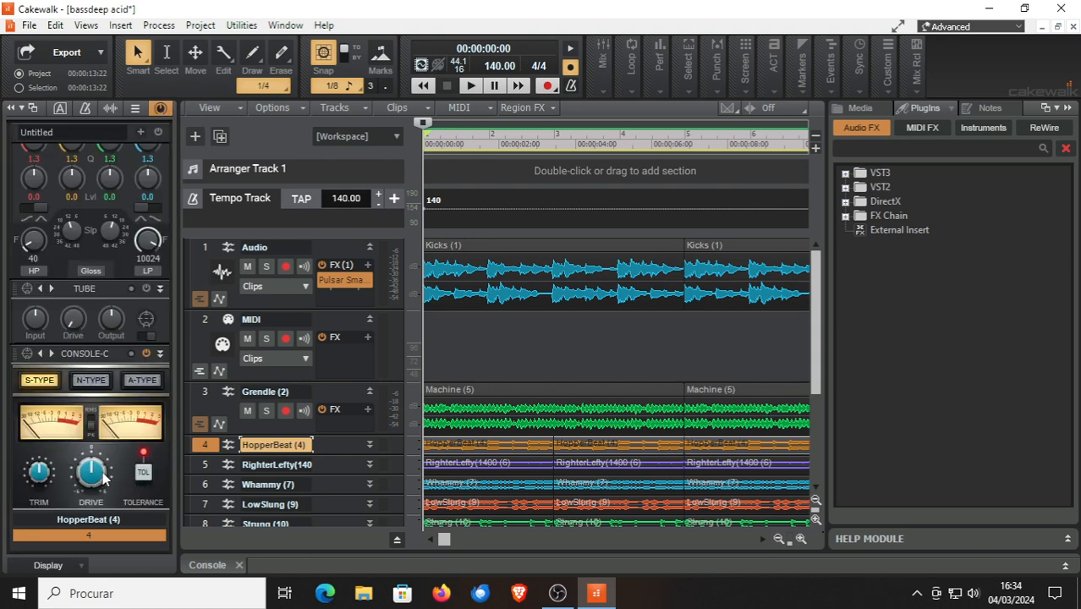
{"action": "left_click", "coordinate": [109, 108]}
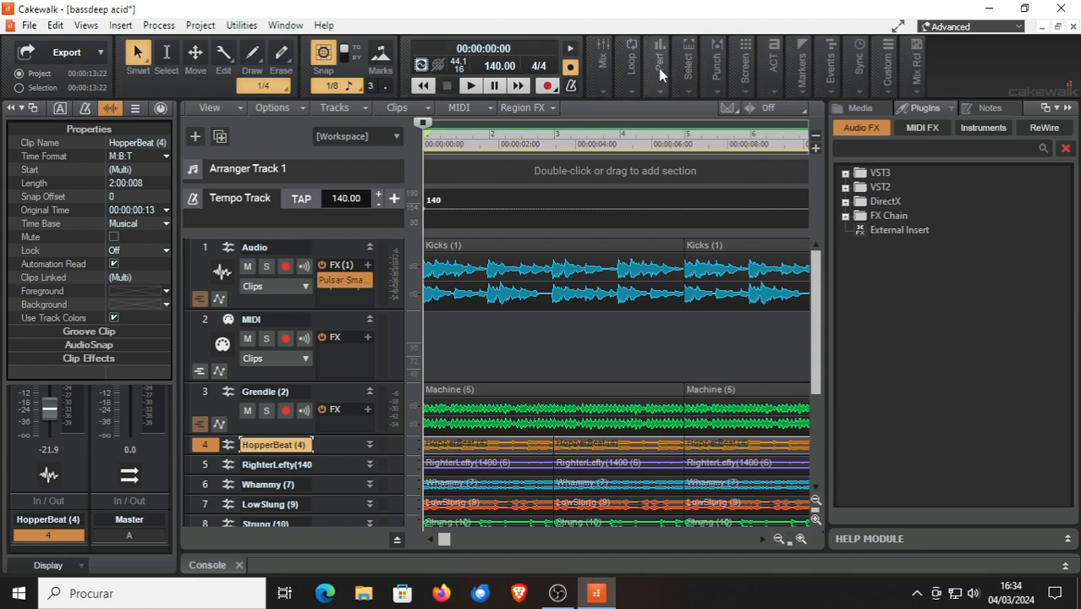
{"action": "mouse_move", "coordinate": [702, 75]}
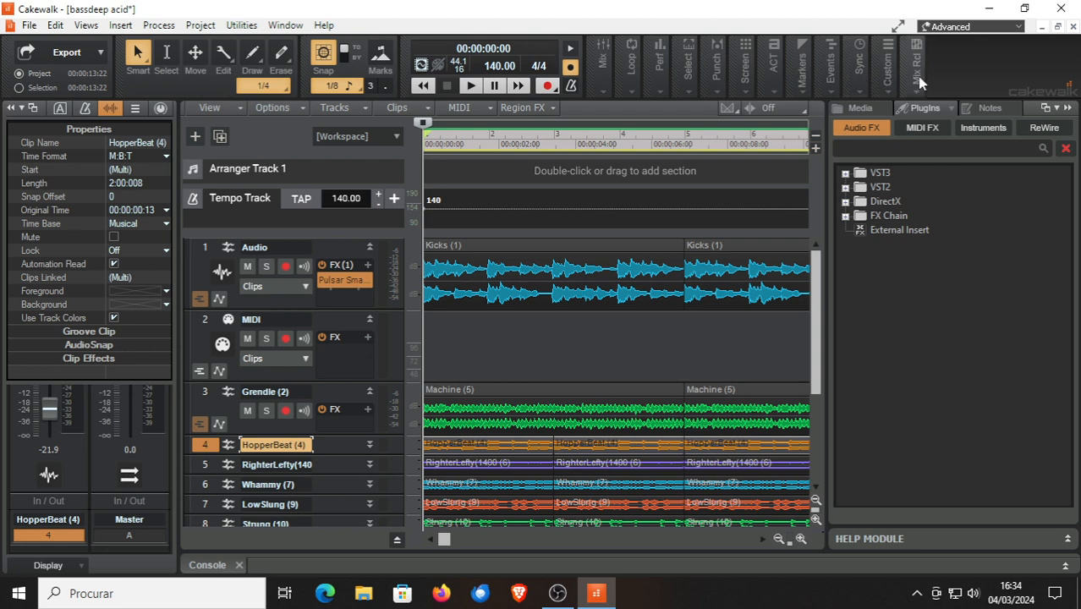
{"action": "mouse_move", "coordinate": [919, 81]}
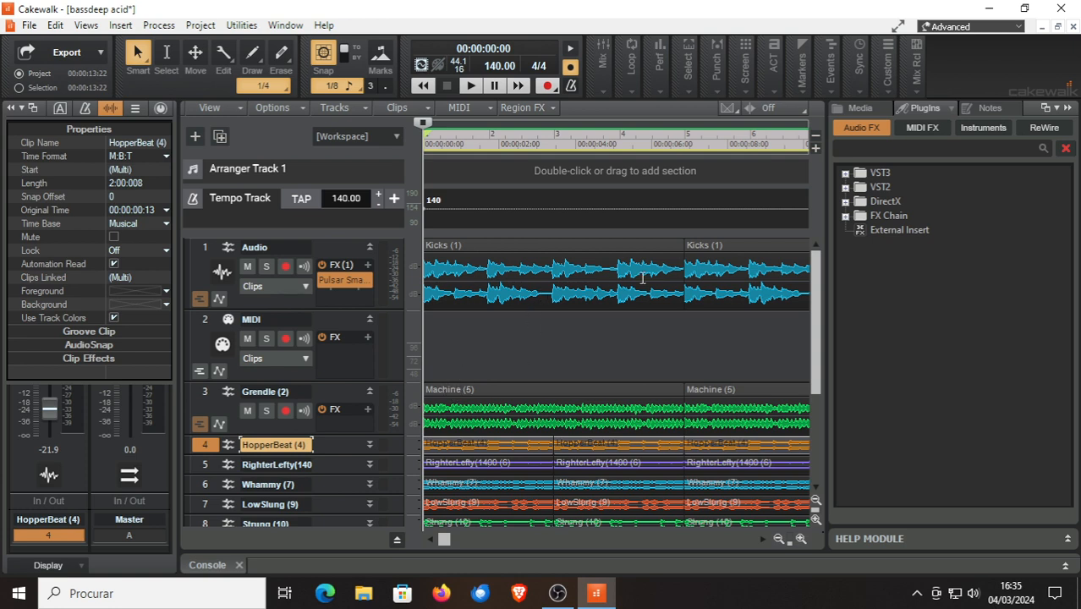
Look through the Instruments, ReWire and MIDI FX plug-in categories and return to Audio FX
{"action": "left_click", "coordinate": [979, 128]}
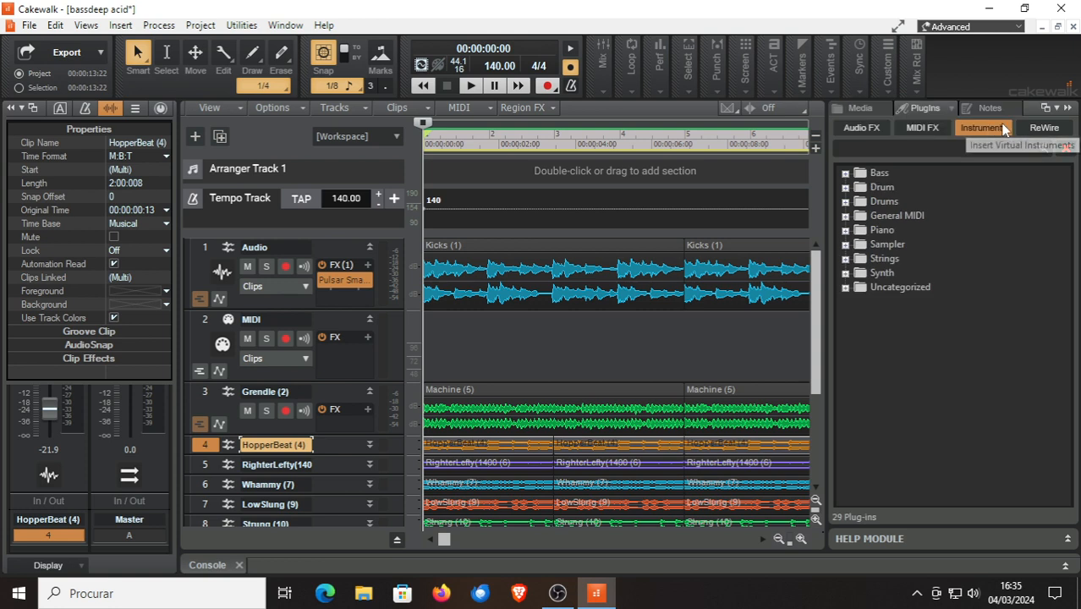
{"action": "left_click", "coordinate": [1045, 129]}
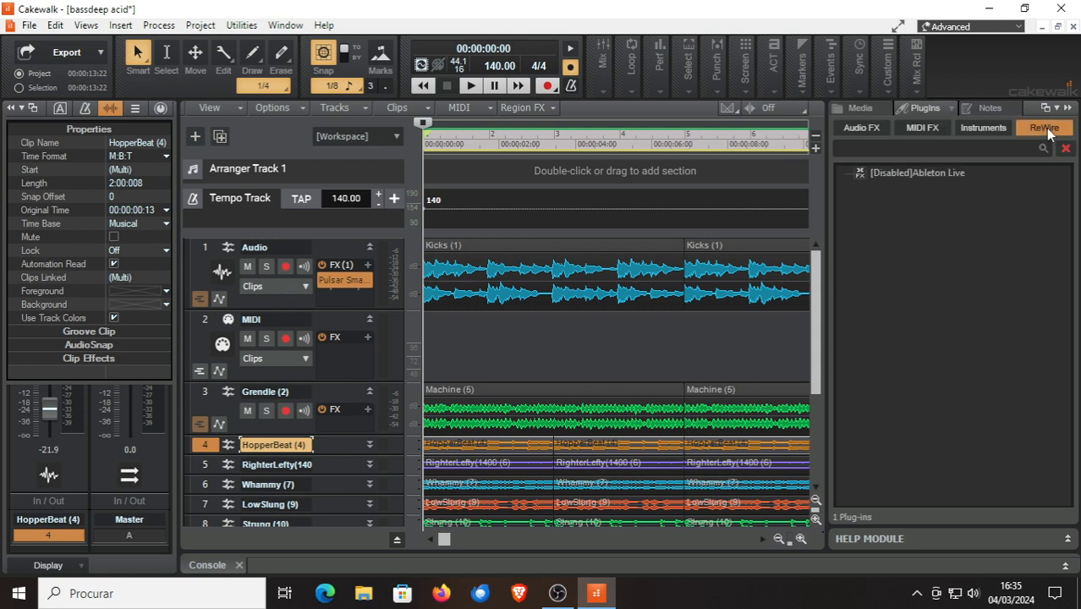
{"action": "left_click", "coordinate": [922, 127]}
{"action": "left_click", "coordinate": [871, 128]}
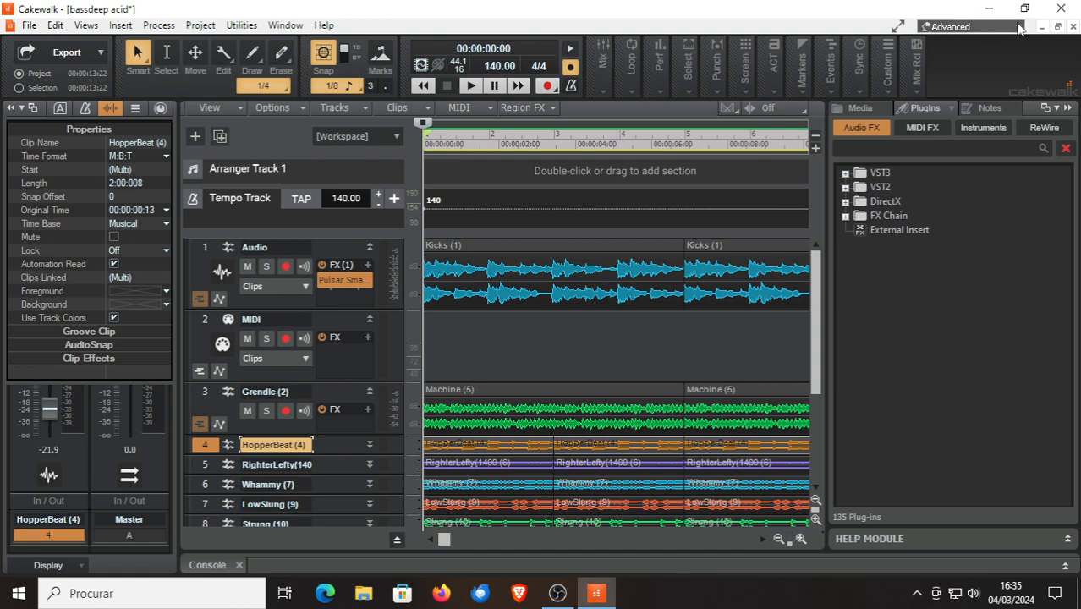
Move the playhead to 00:00:01:15 and alternate the inspector between clip properties and HopperBeat (4)'s ProChannel, ending on the ProChannel
{"action": "left_click", "coordinate": [956, 26]}
{"action": "left_click", "coordinate": [471, 85]}
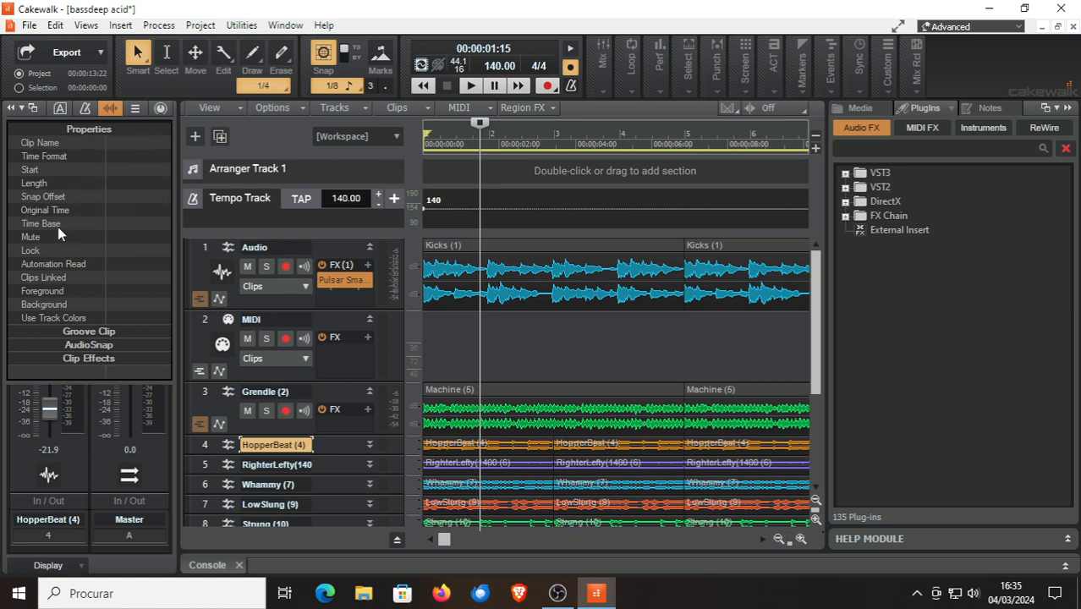
{"action": "left_click", "coordinate": [160, 108]}
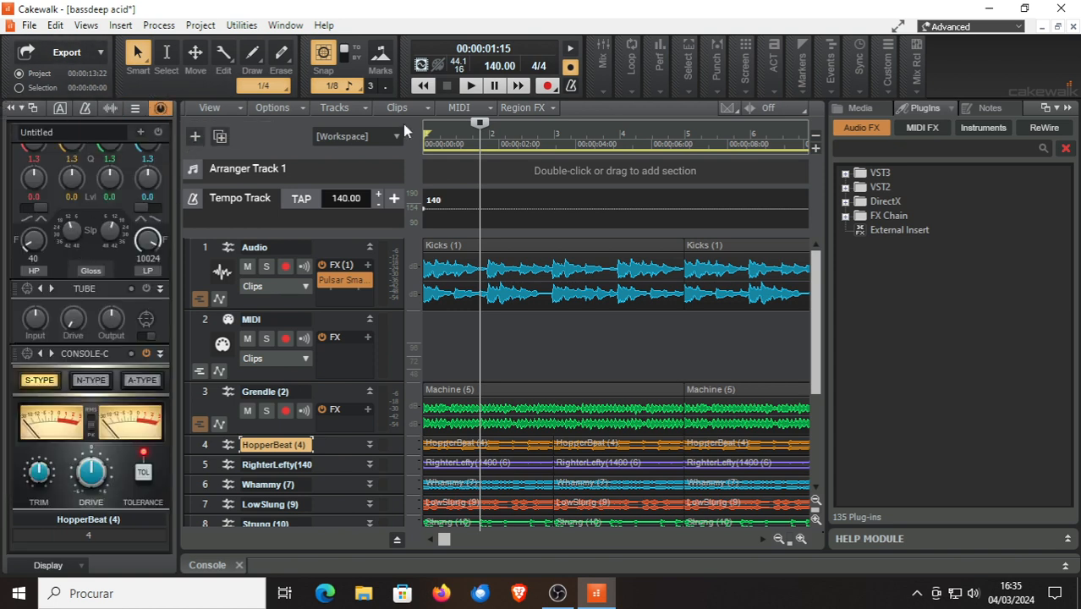
{"action": "left_click", "coordinate": [109, 108]}
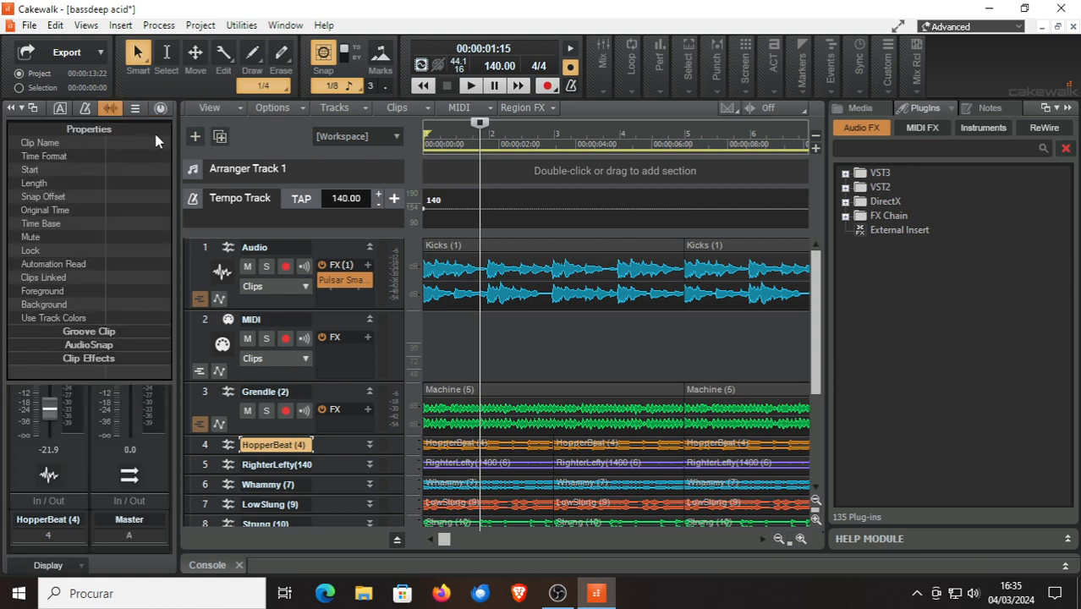
{"action": "left_click", "coordinate": [160, 108]}
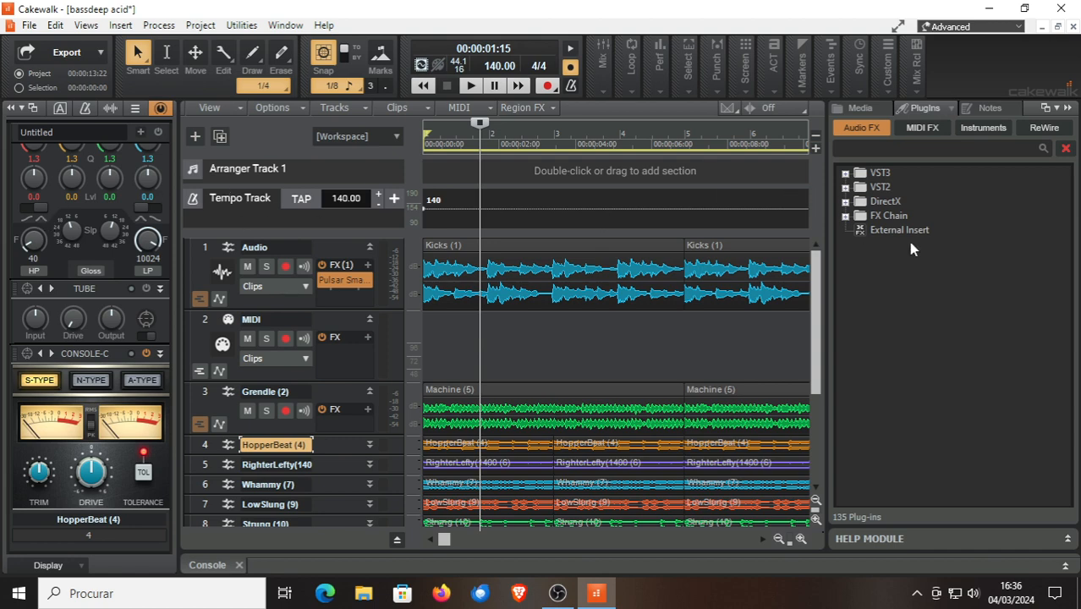
{"action": "left_click", "coordinate": [1020, 27]}
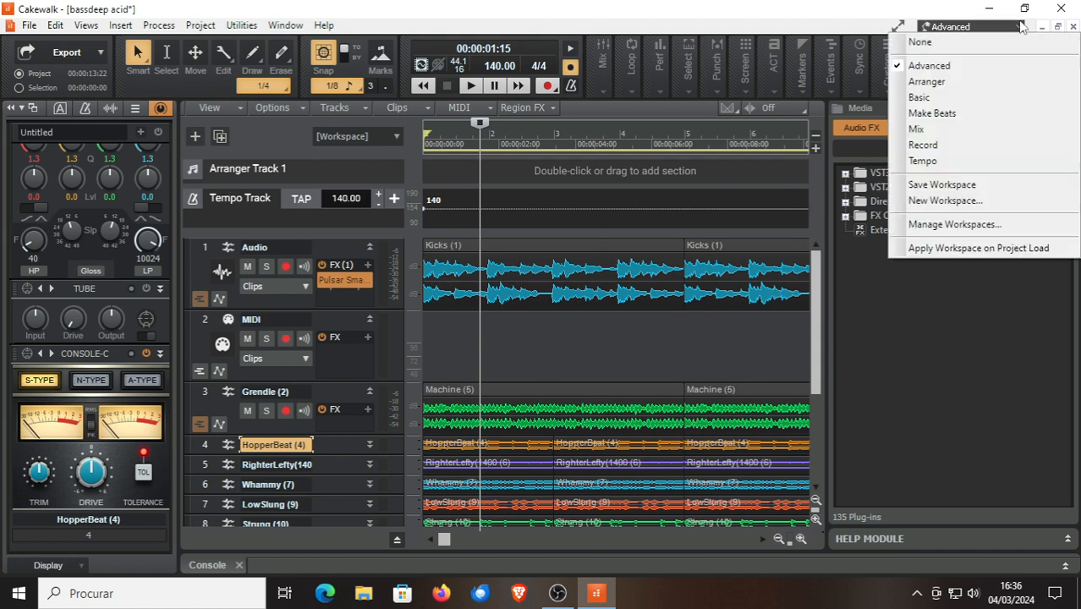
{"action": "left_click", "coordinate": [940, 415]}
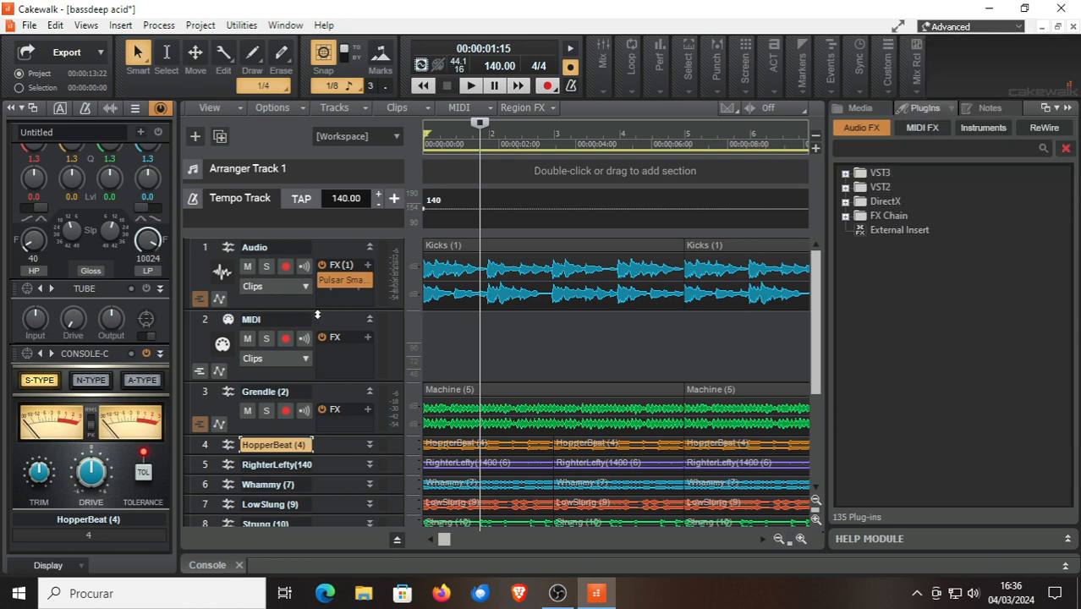